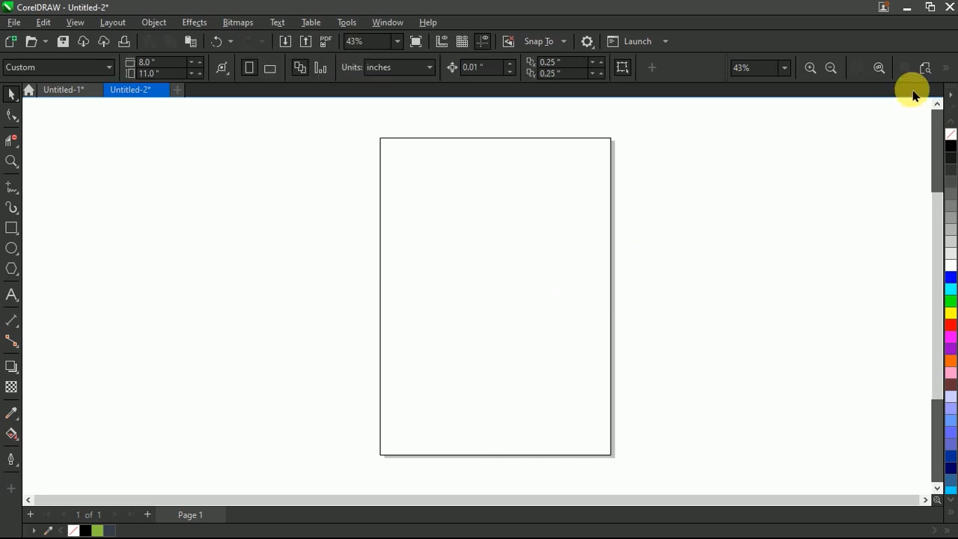
Step: Draw a straight freehand line about 3.78 by 3.78 inches diagonally down from the page's upper right edge toward its centre
click(928, 71)
click(12, 187)
click(60, 188)
click(592, 151)
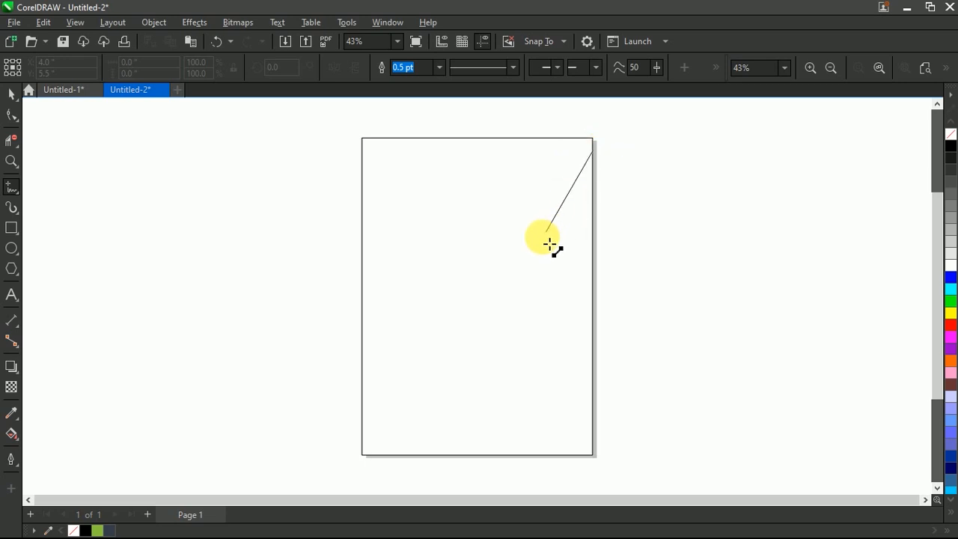
click(484, 259)
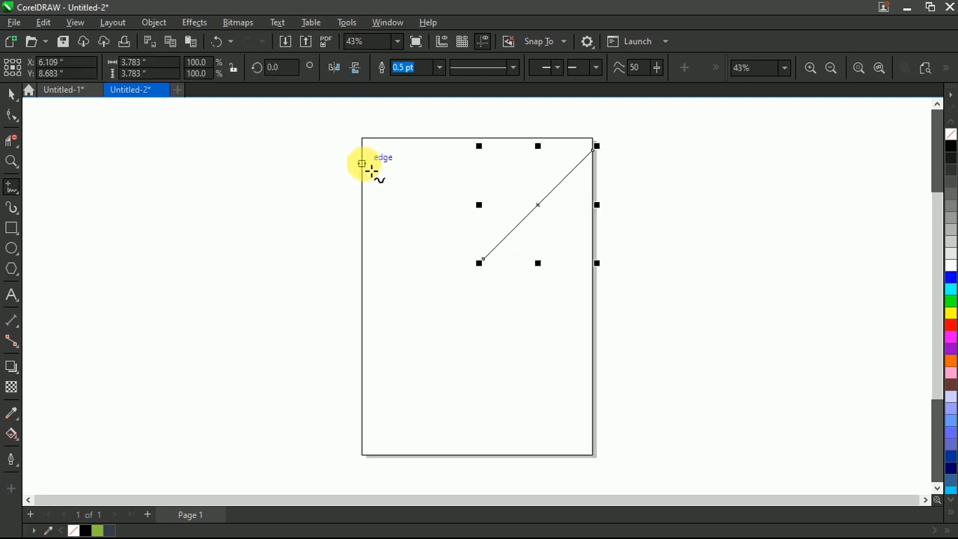
Step: Draw a second straight line from the page's left edge and adjust it to about 4.22 by 2.44 inches, meeting the first line's lower end
click(361, 169)
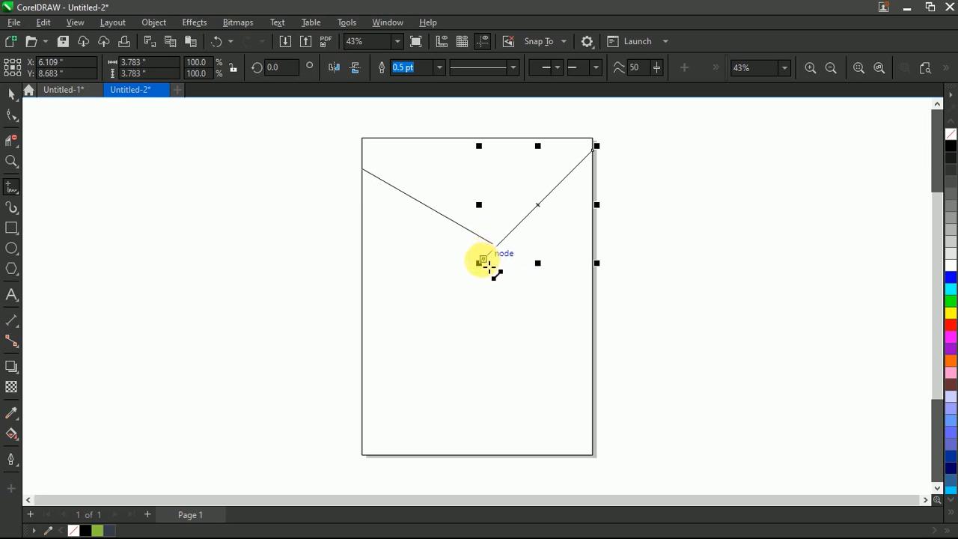
click(490, 265)
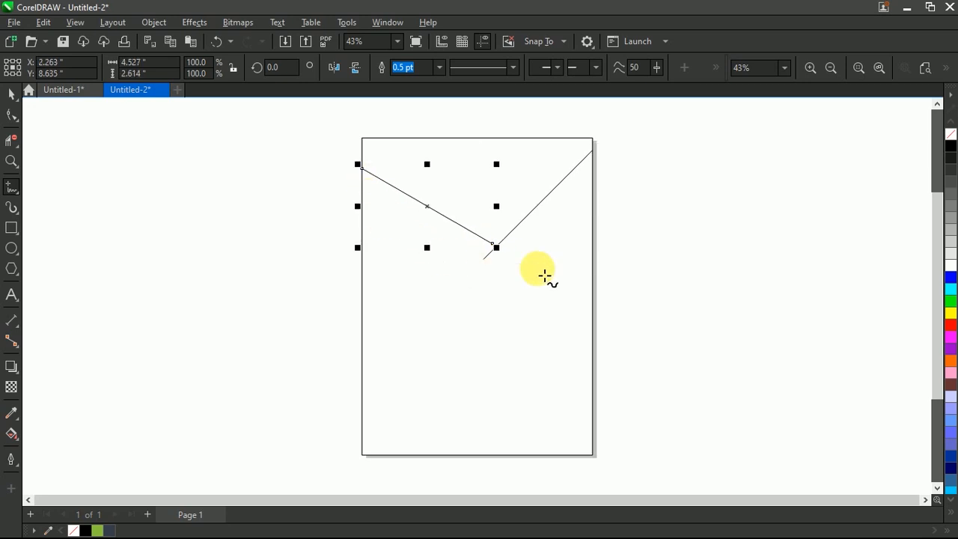
key(space)
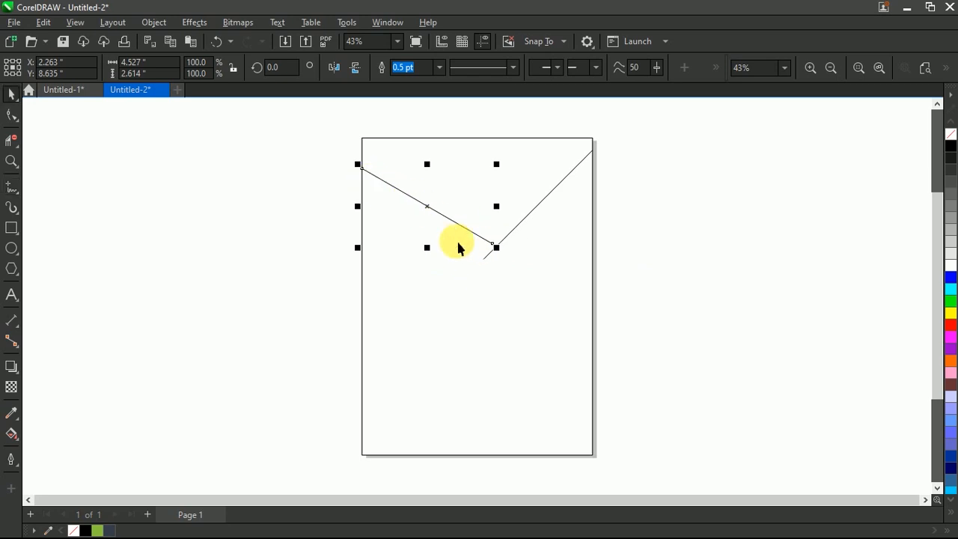
drag(371, 175, 363, 190)
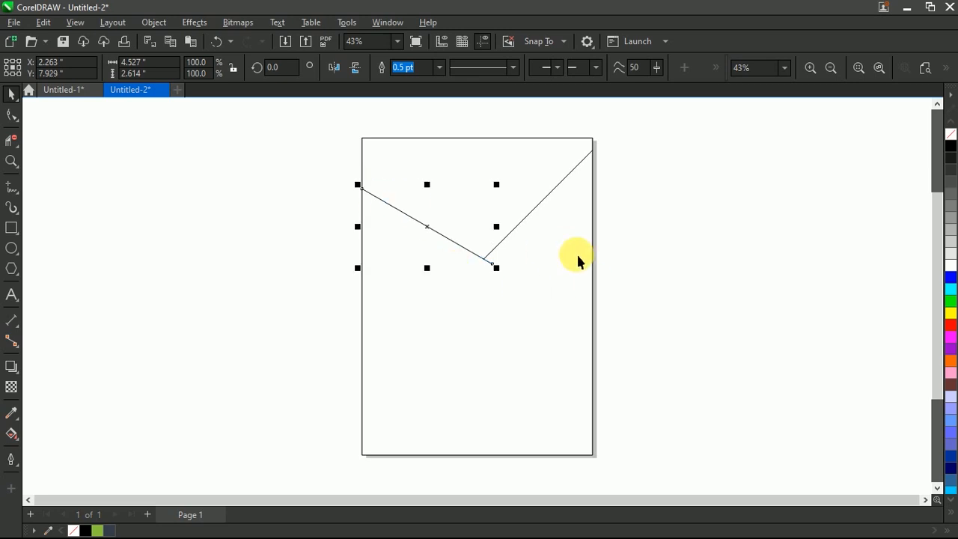
scroll(494, 265, up, 2)
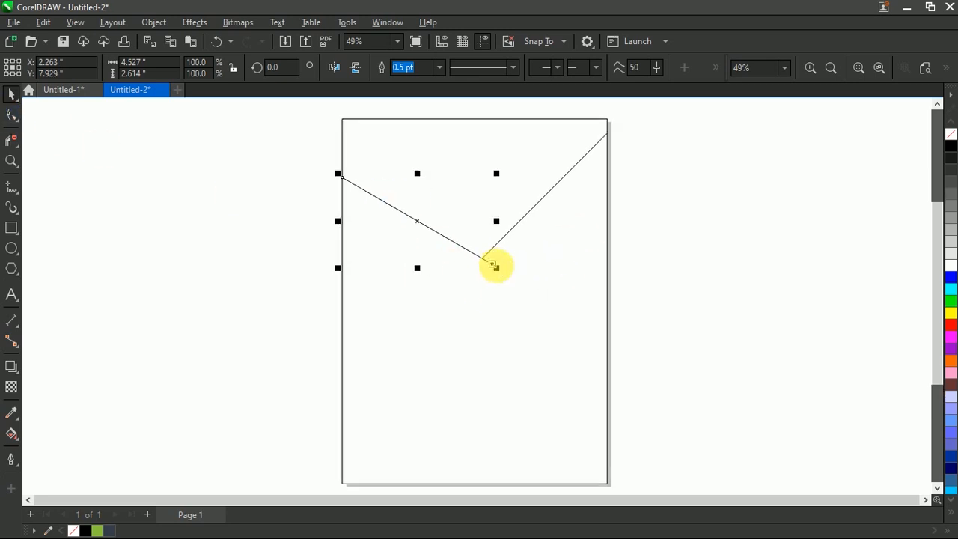
drag(496, 268, 484, 262)
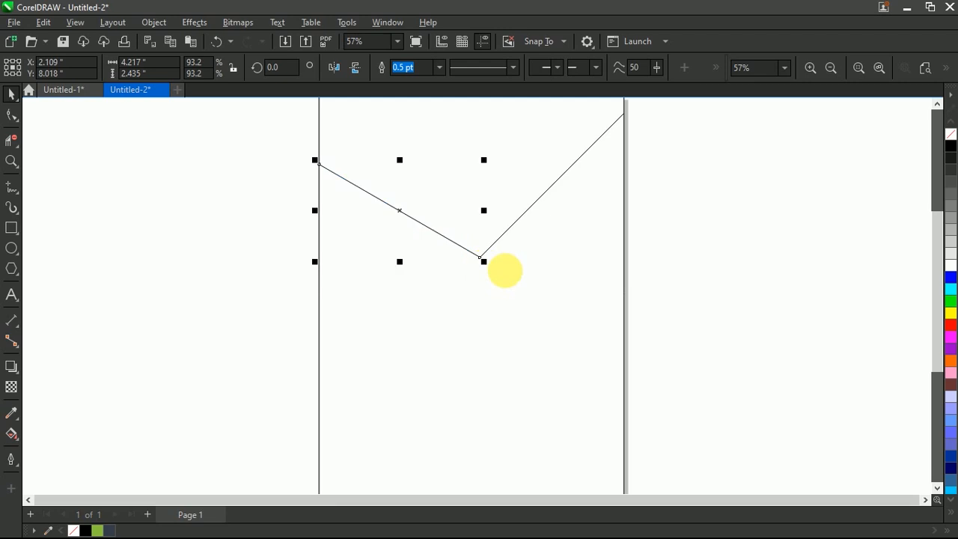
Step: Duplicate the two joined diagonal lines straight down, placing the copy in the lower part of the page
scroll(497, 262, down, 2)
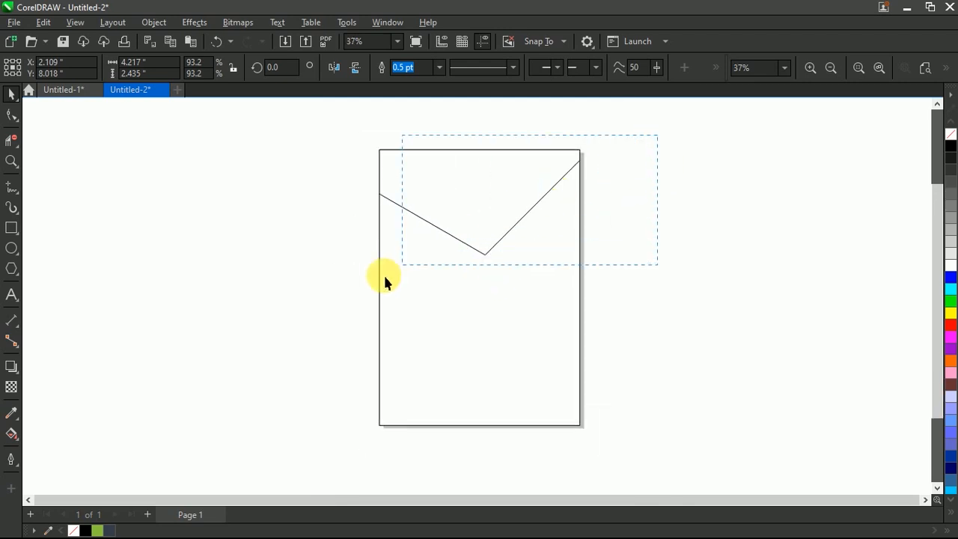
drag(407, 270, 374, 271)
drag(486, 216, 470, 341)
click(561, 265)
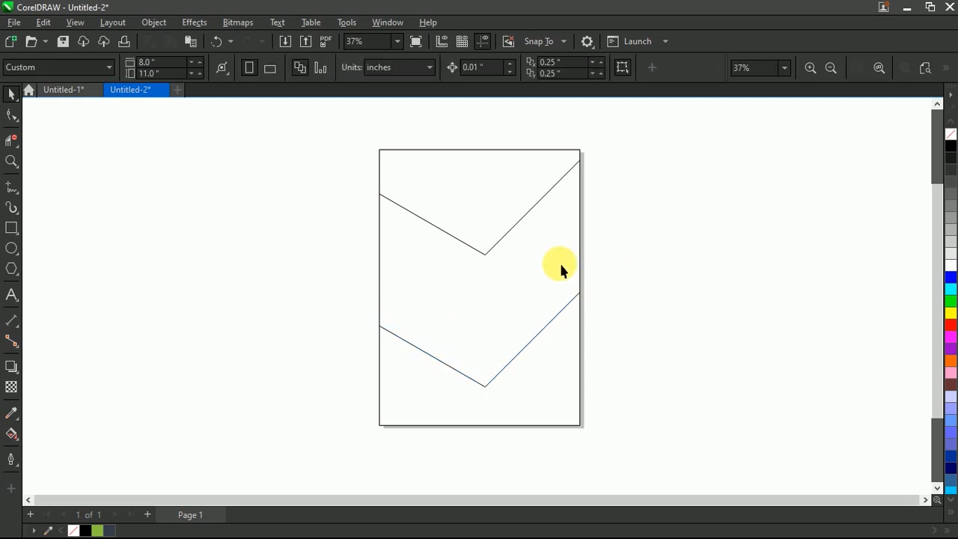
Step: Draw a vertical straight line joining the lowest points of the upper and lower V shapes
click(8, 187)
drag(486, 255, 492, 398)
key(space)
click(661, 320)
Step: Draw a tall rectangle over the diagonals right of the vertical line and narrow it to about 3.08 by 8.84 inches
click(12, 228)
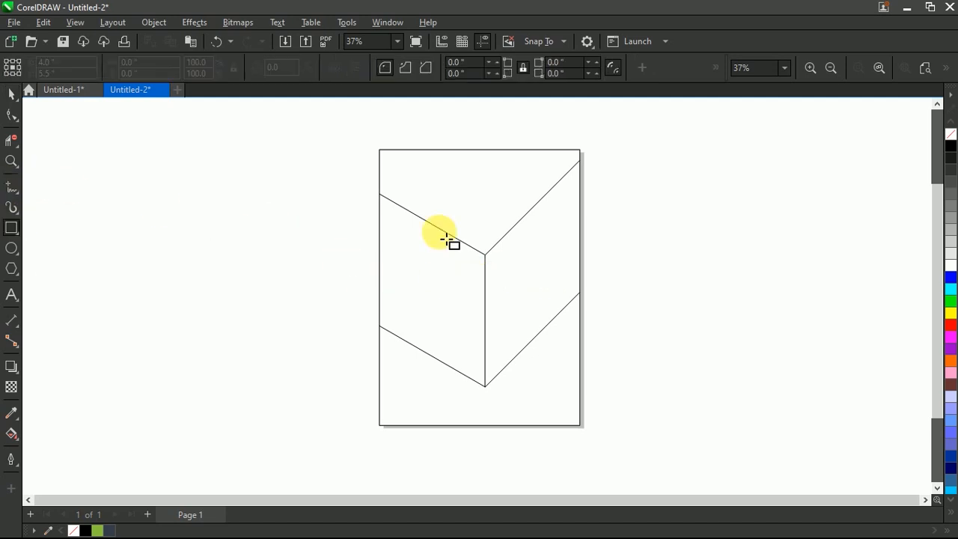
drag(574, 166, 492, 387)
drag(581, 279, 577, 252)
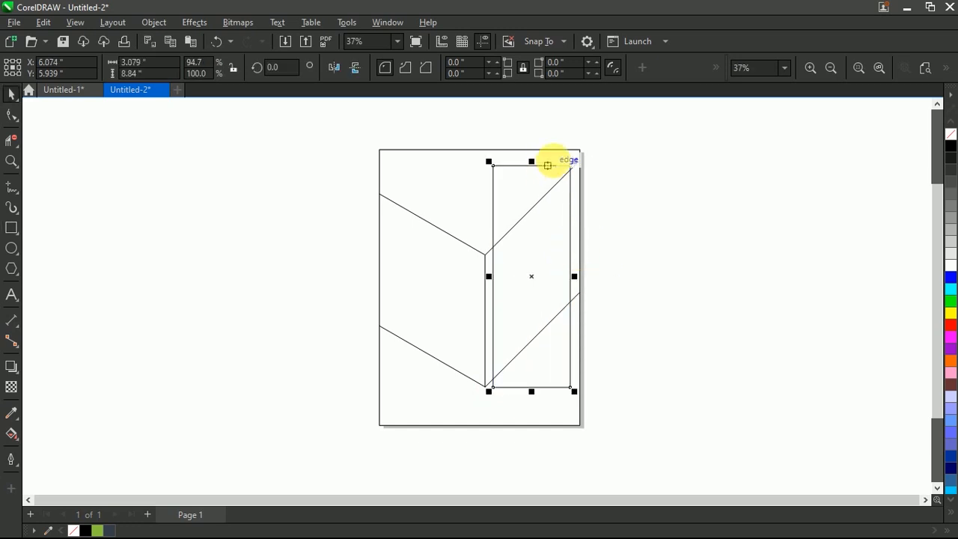
Step: Stretch the rectangle's top and bottom edges outward so that it is about 9.14 inches tall
scroll(588, 163, up, 4)
drag(397, 182, 398, 164)
scroll(514, 183, down, 2)
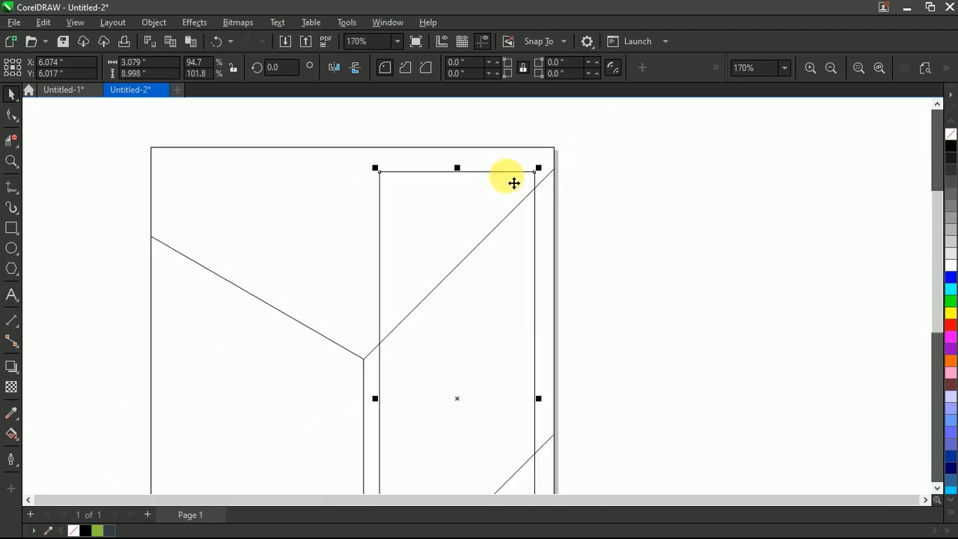
scroll(539, 209, down, 1)
scroll(524, 387, up, 1)
scroll(387, 374, up, 2)
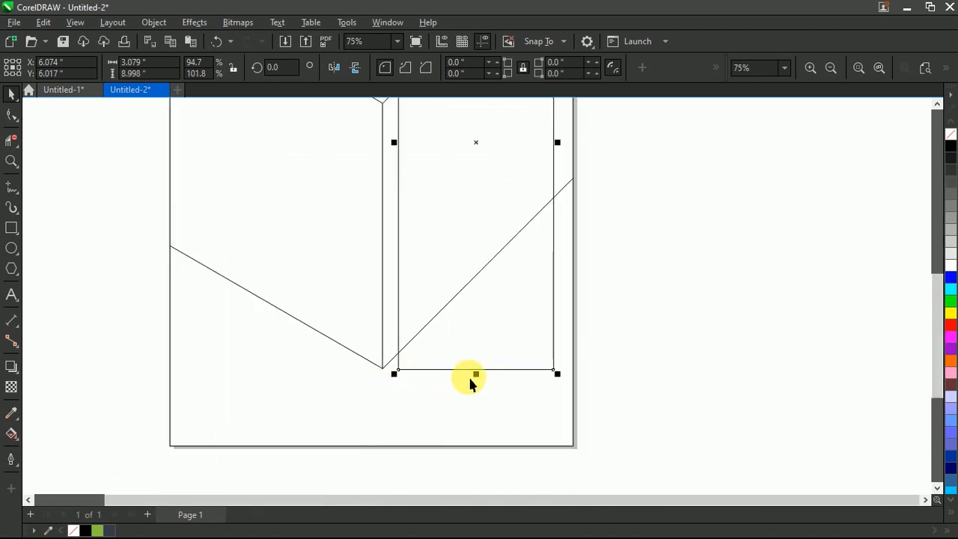
mouse_move(478, 375)
mouse_down()
mouse_move(474, 410)
mouse_move(481, 382)
mouse_up()
click(924, 69)
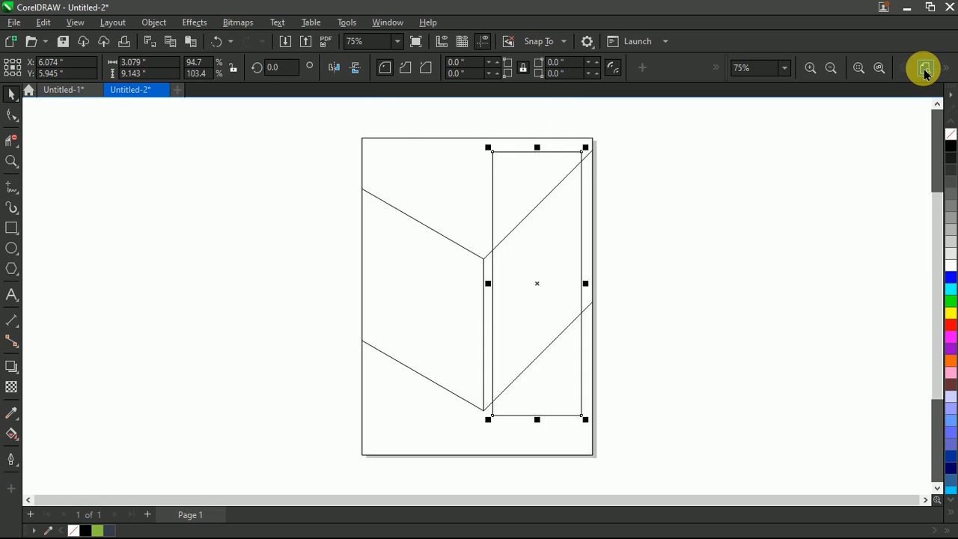
click(617, 224)
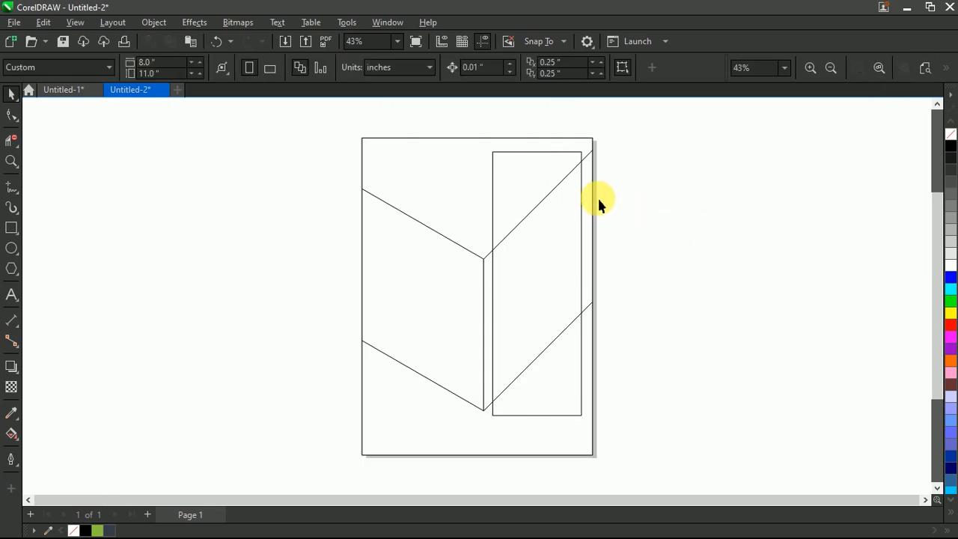
Step: Convert the tall rectangle to curves for node editing with the Shape tool
click(531, 170)
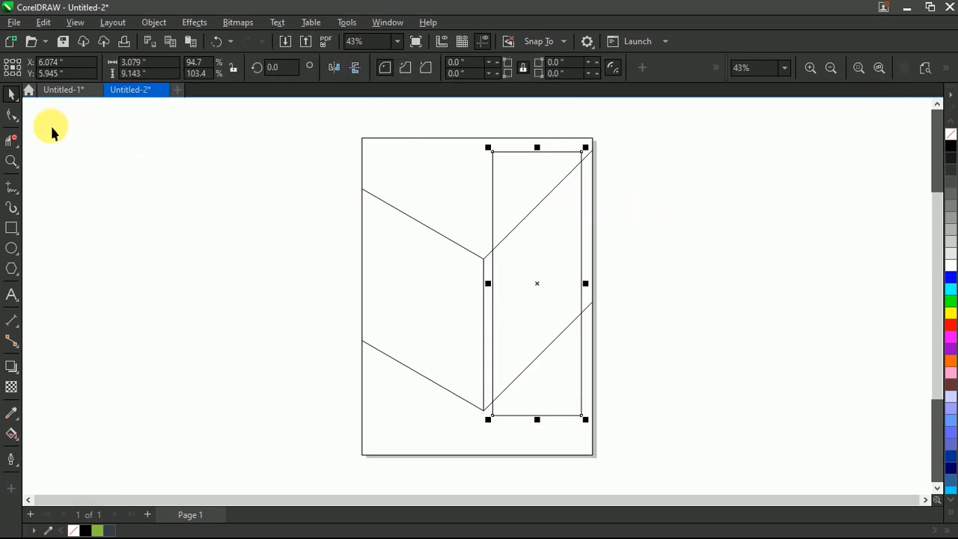
click(11, 116)
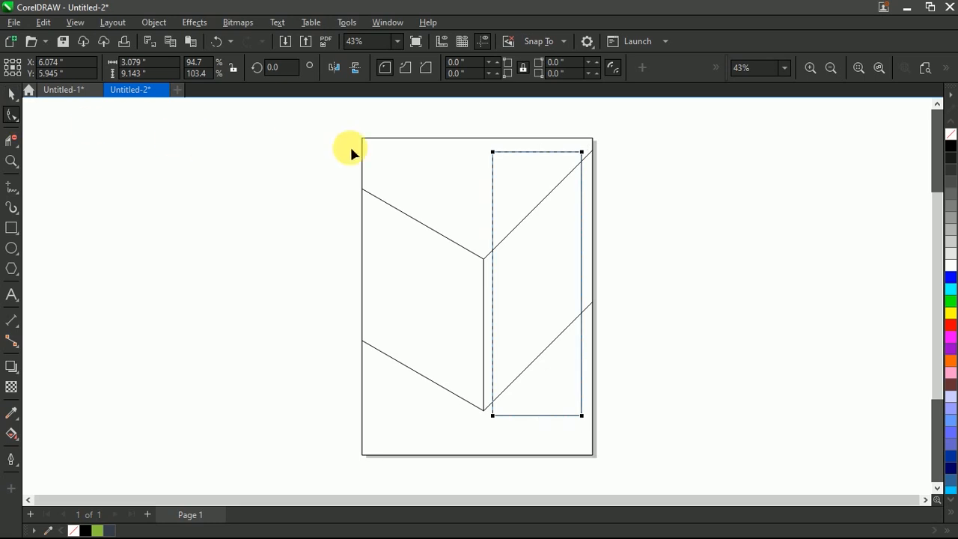
right_click(504, 157)
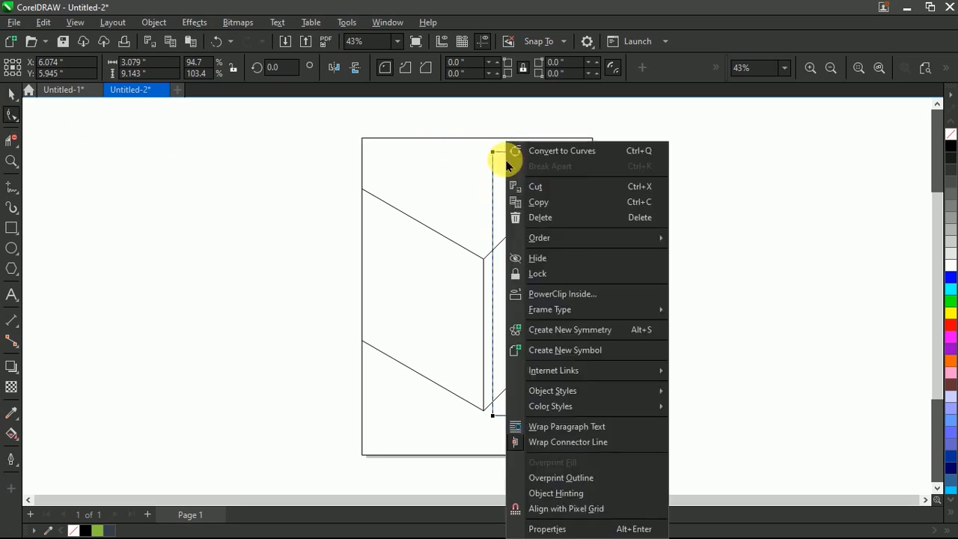
click(592, 159)
Step: Move the rectangle's upper-left node down and lower-right node up so its top and bottom edges run roughly parallel to the diagonals
drag(474, 142, 497, 237)
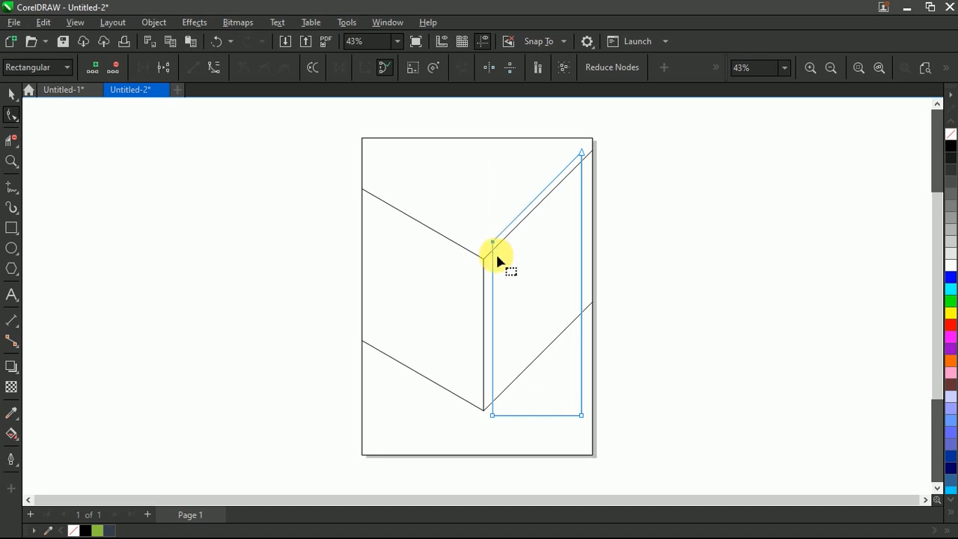
drag(581, 434, 584, 325)
click(12, 93)
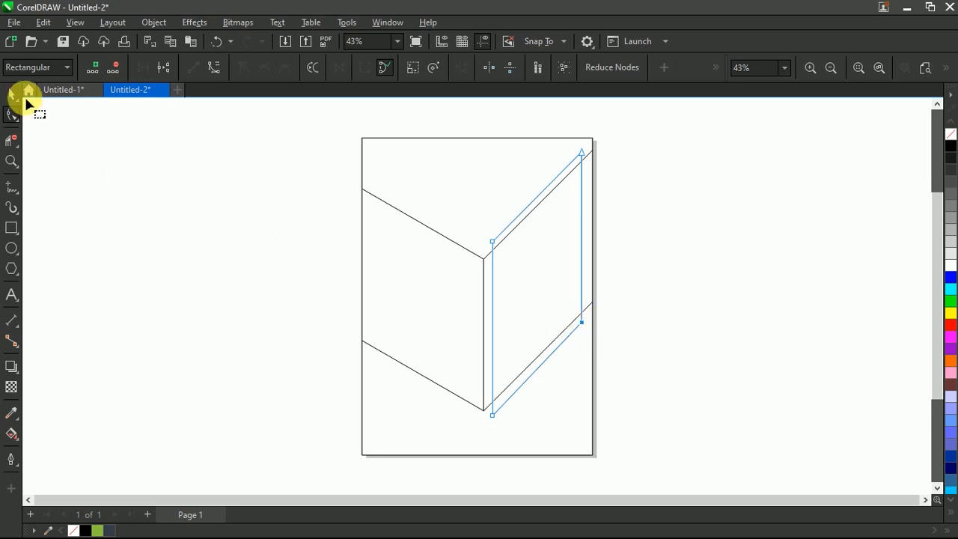
click(301, 288)
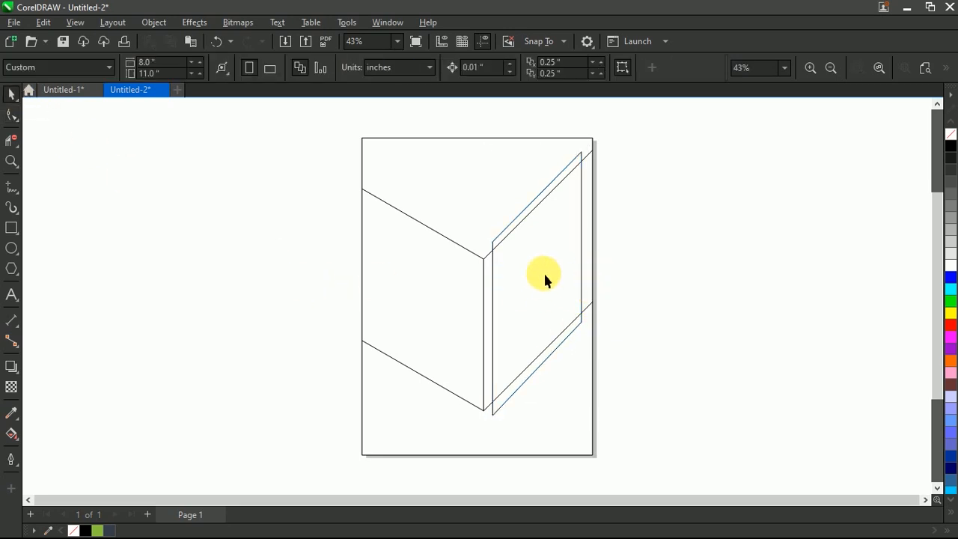
click(544, 271)
drag(593, 288, 588, 288)
key(ctrl+z)
click(648, 249)
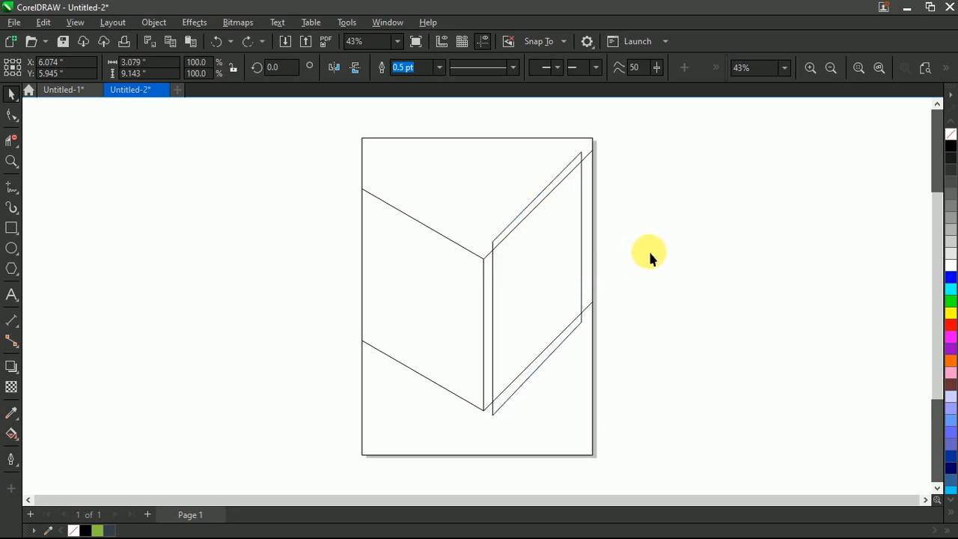
Step: Draw a short line about 0.21 by 0.12 inches from the slanted panel's upper-right corner to the upper diagonal
click(12, 184)
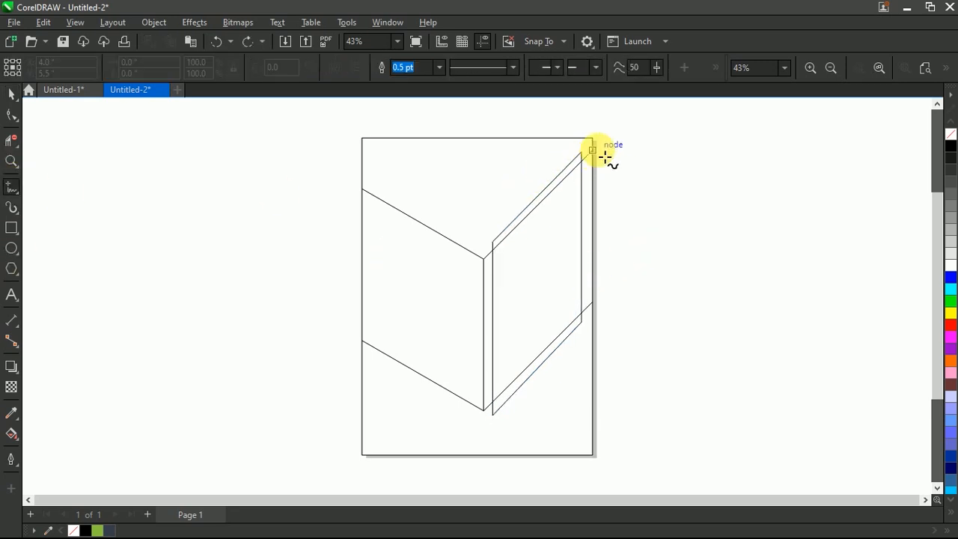
scroll(591, 149, up, 5)
click(523, 158)
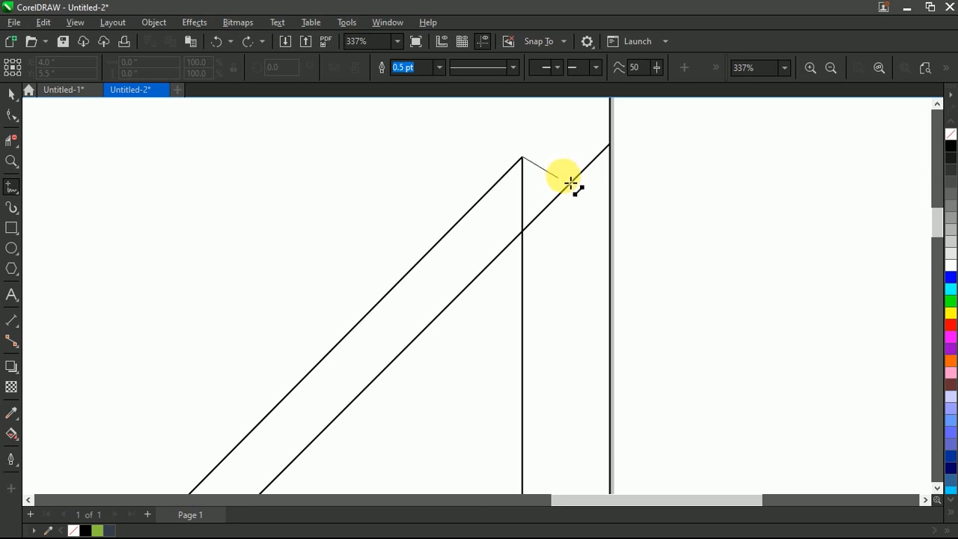
click(573, 184)
Step: Draw a short line about 0.24 by 0.24 inches connecting the slanted panel's lower-left corner to the lower diagonal
scroll(599, 161, down, 5)
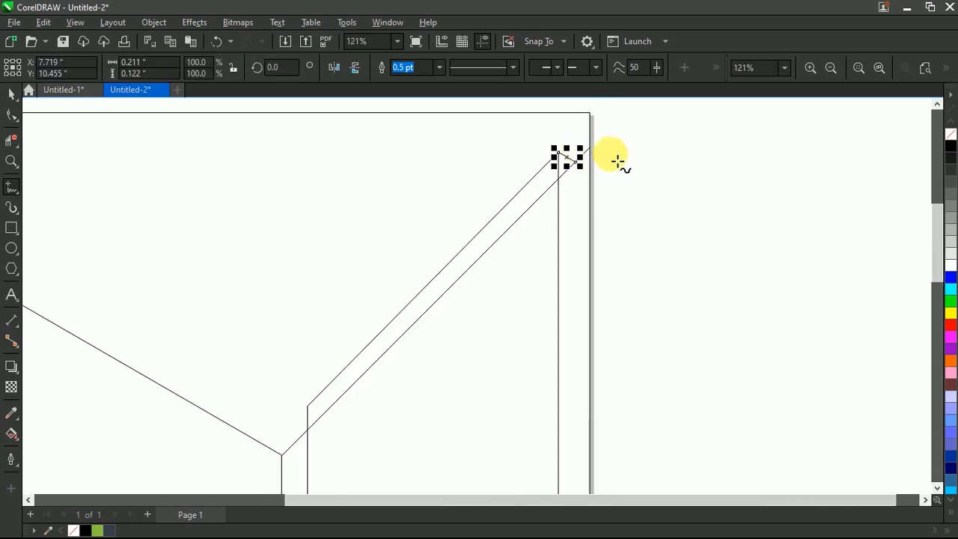
scroll(569, 318, down, 1)
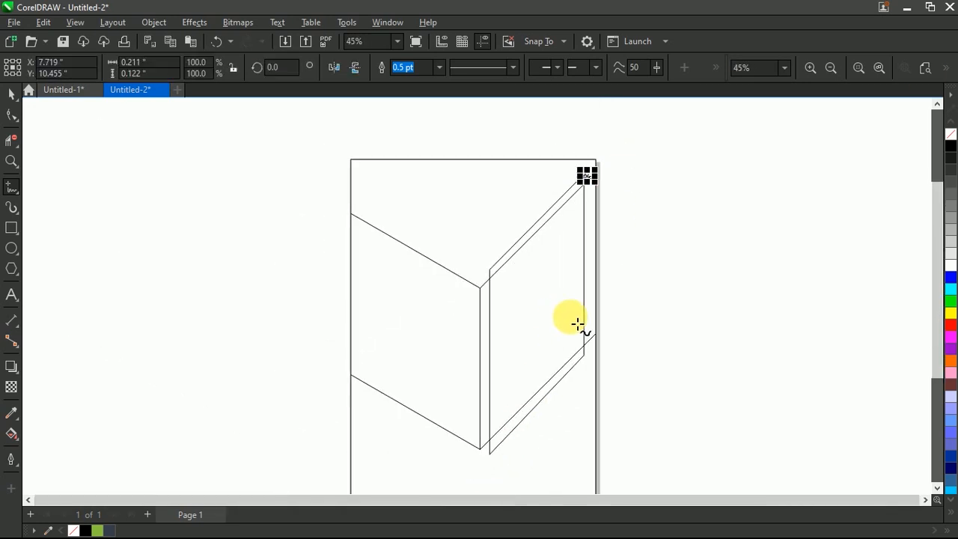
click(924, 68)
scroll(505, 435, up, 3)
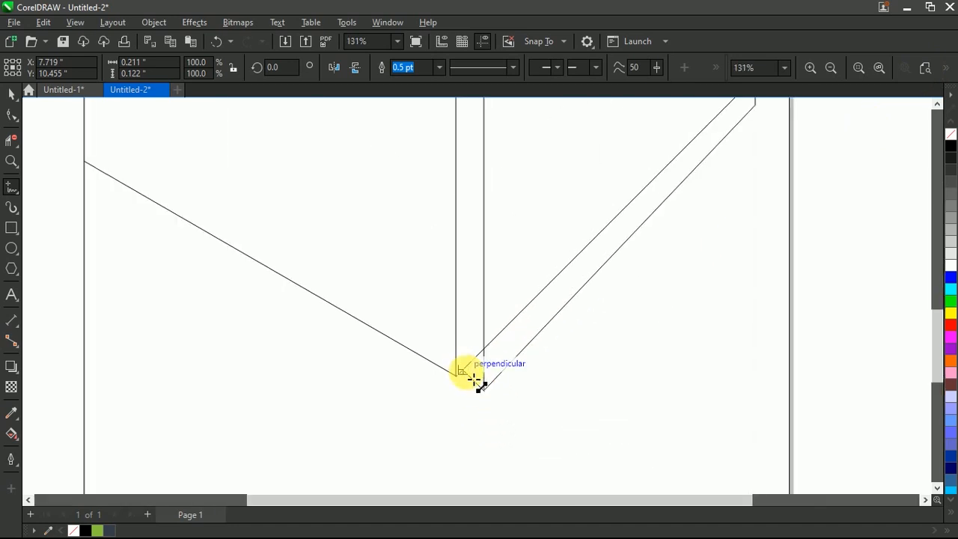
click(476, 381)
Step: Draw a horizontal straight line across the full page width, just above the page's bottom edge
click(924, 68)
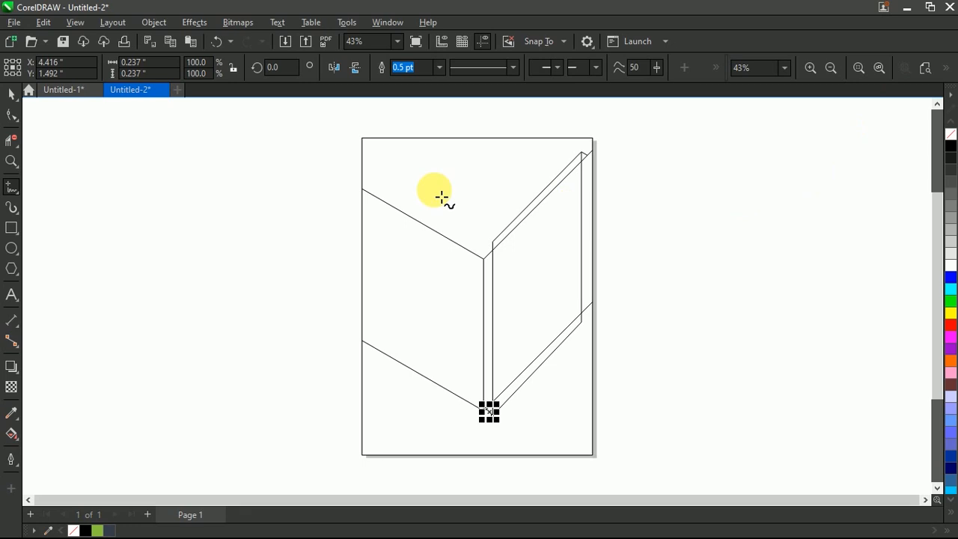
click(12, 95)
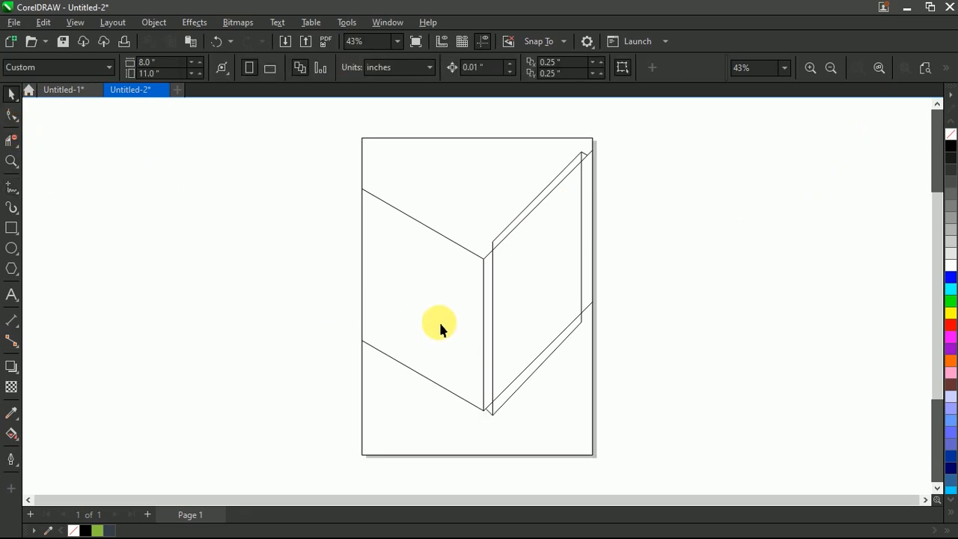
click(11, 434)
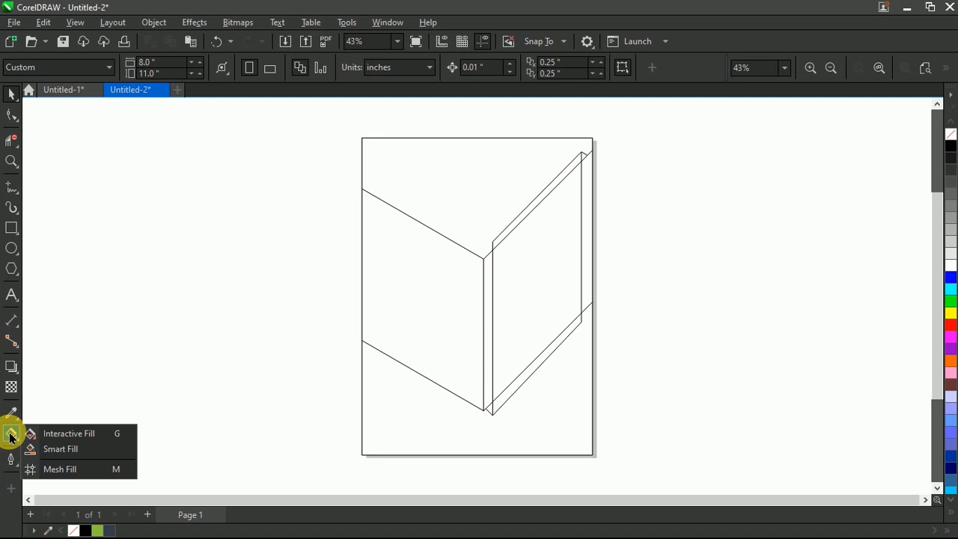
click(37, 186)
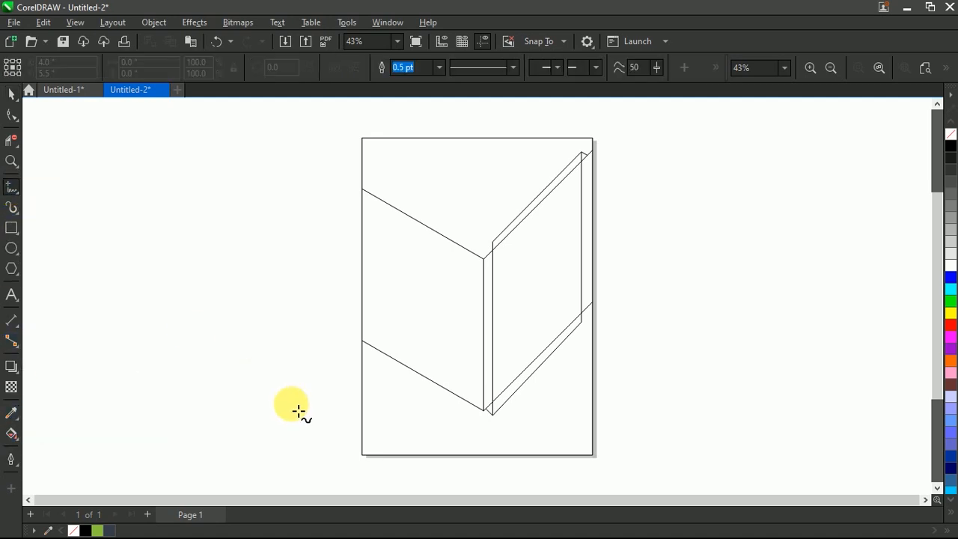
click(362, 433)
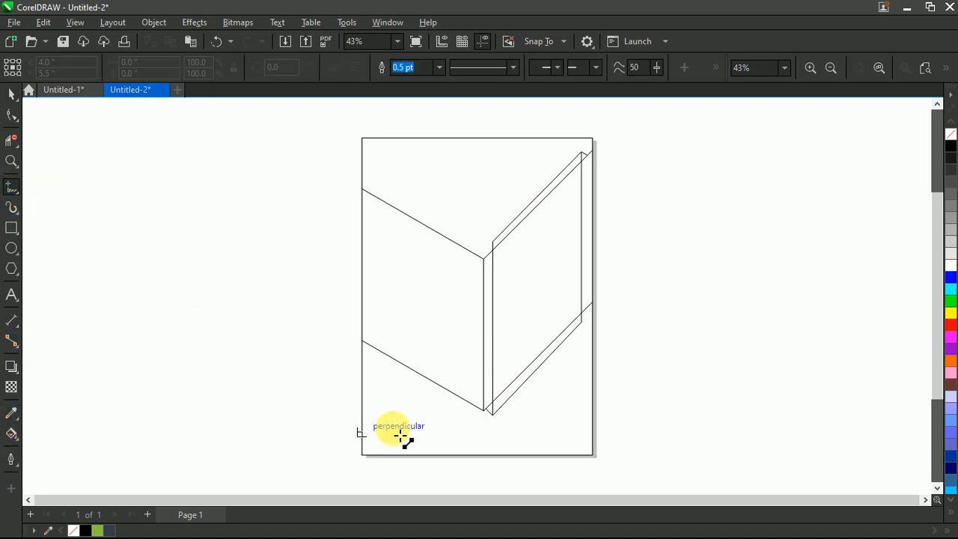
click(592, 432)
click(657, 407)
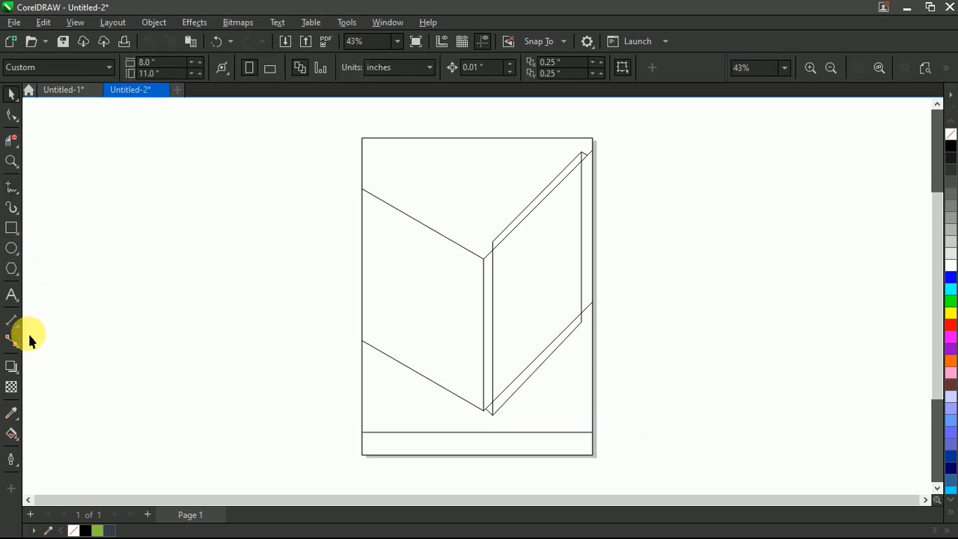
Step: Smart Fill the left panel, the slanted panel, its upper strip, small upper corner piece and both narrow side strips with slate blue
click(12, 434)
click(67, 449)
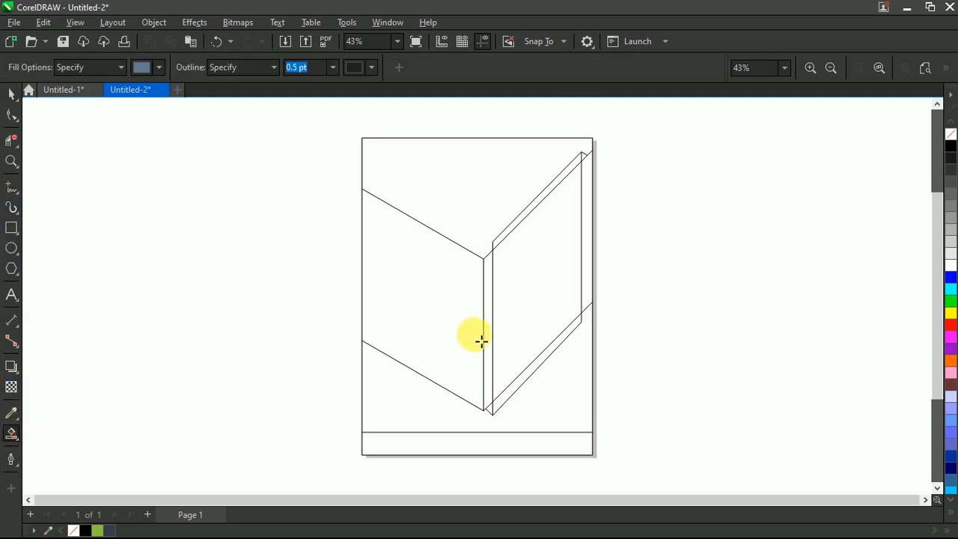
click(451, 317)
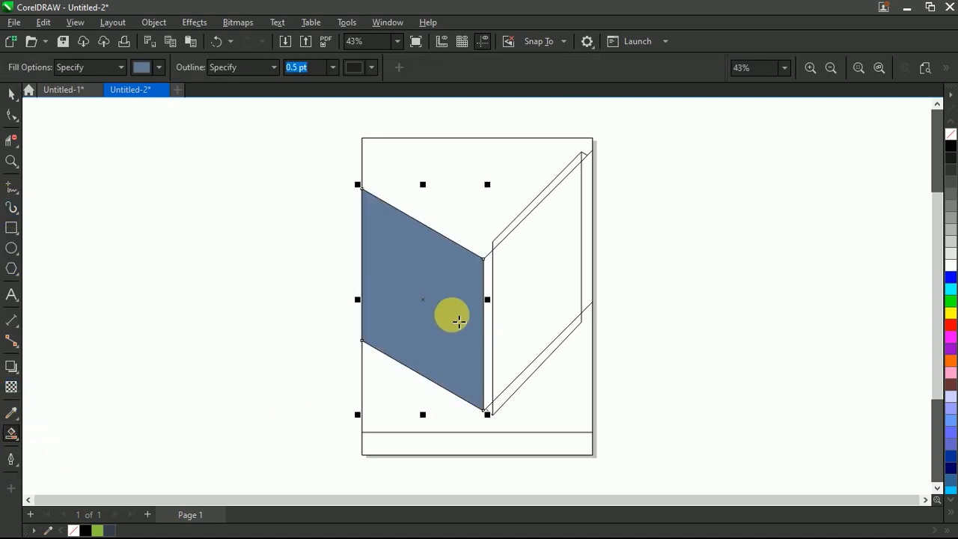
click(516, 304)
click(554, 187)
scroll(582, 160, up, 2)
click(581, 157)
click(588, 197)
click(390, 391)
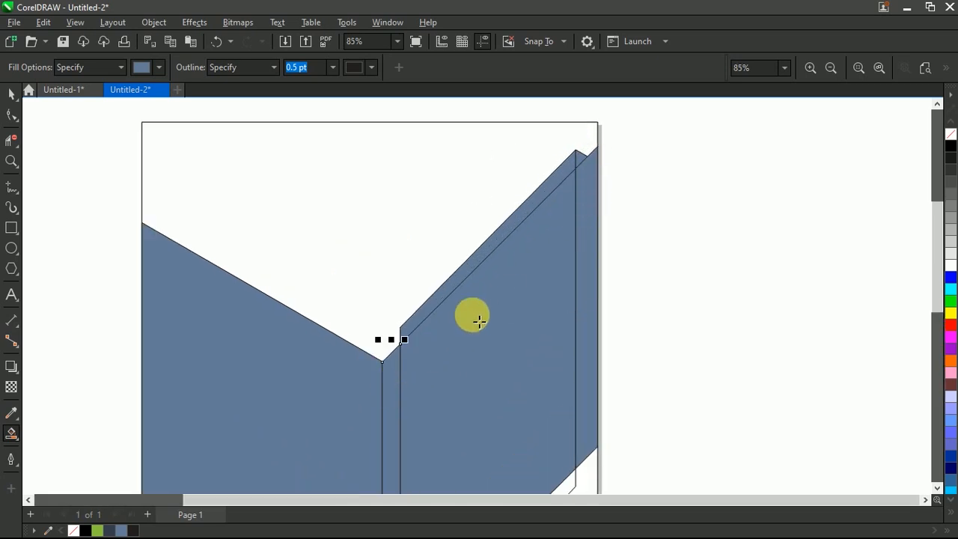
Step: Smart Fill the slanted panel's lower strip and the small corner piece at its lower-left end with slate blue
scroll(479, 321, down, 2)
scroll(509, 400, up, 2)
click(479, 414)
click(506, 402)
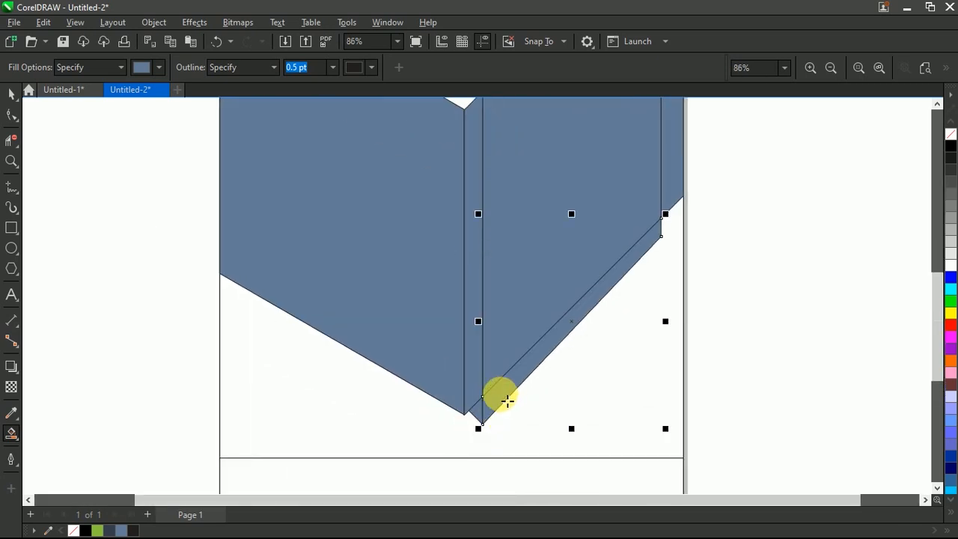
scroll(507, 401, down, 1)
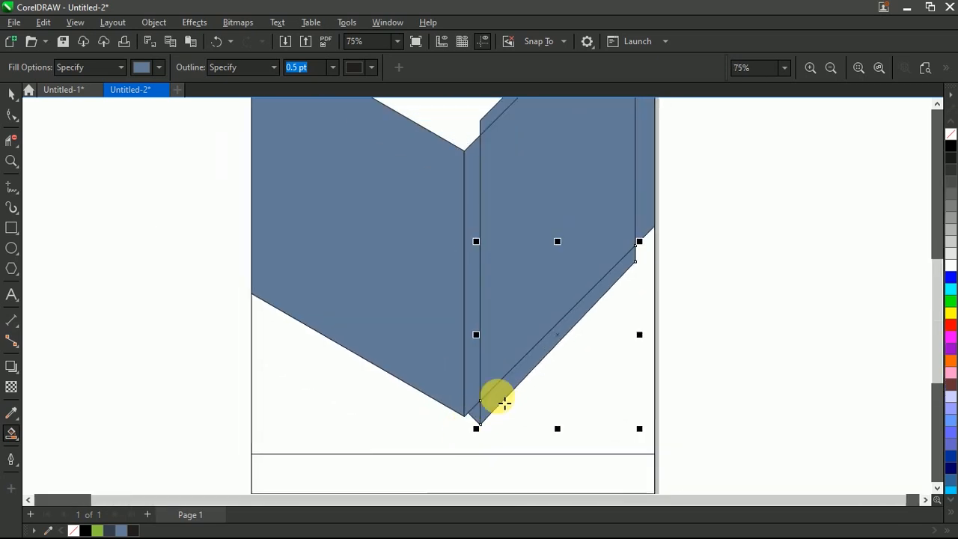
Step: Try welding the slanted panel's upper strip with the small corner piece, and undo that weld
click(925, 69)
key(space)
drag(629, 119, 545, 174)
shift+click(563, 174)
click(413, 68)
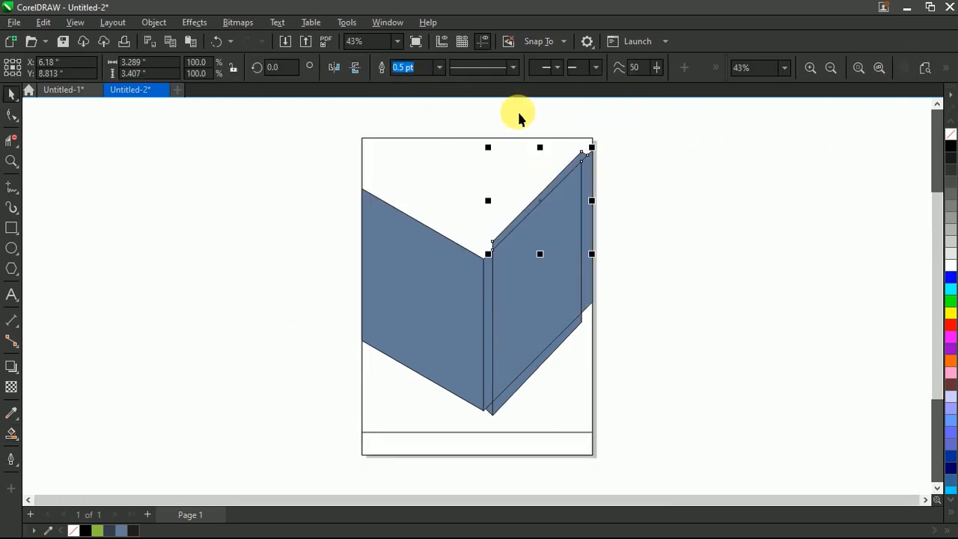
key(ctrl+z)
click(651, 137)
Step: Weld the slanted panel's main area with its upper strip and its lower strip into a single shape
click(564, 179)
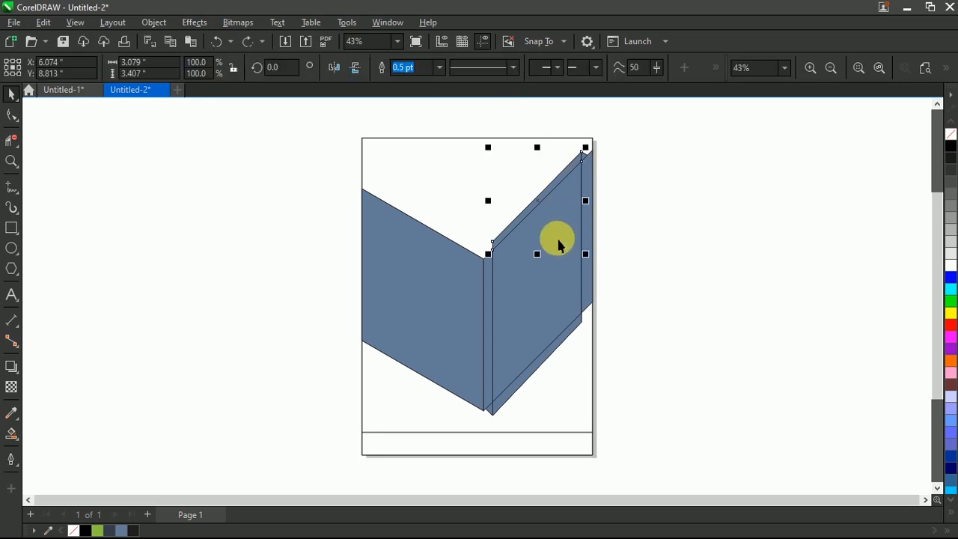
shift+click(560, 230)
click(416, 69)
click(622, 200)
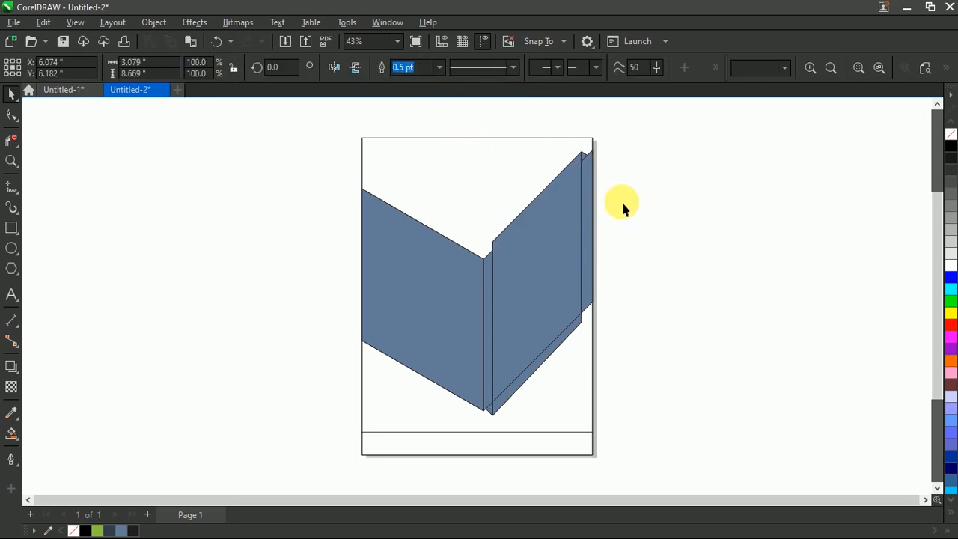
click(542, 364)
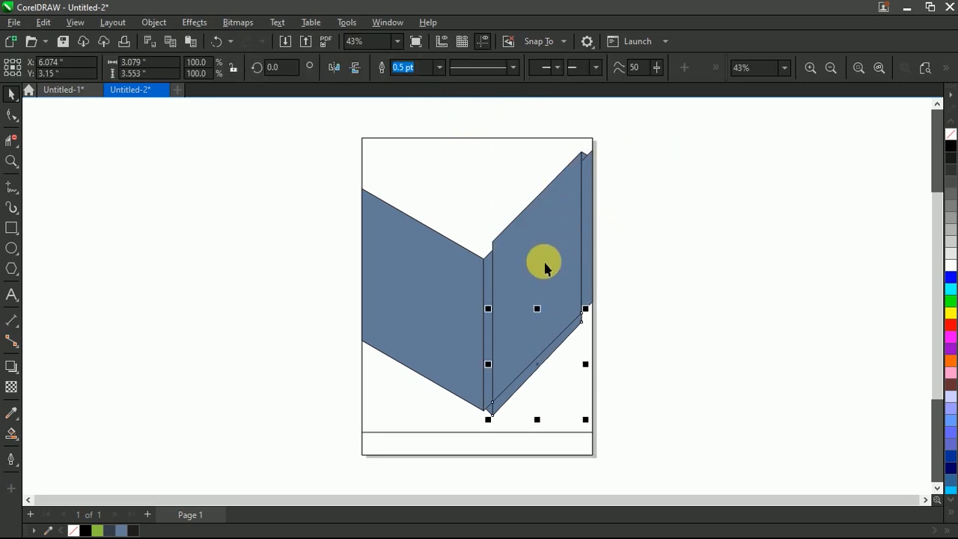
shift+click(545, 261)
click(417, 66)
click(633, 179)
Step: Weld the two narrow side strips on either side of the slanted panel into one object
click(487, 274)
shift+click(561, 203)
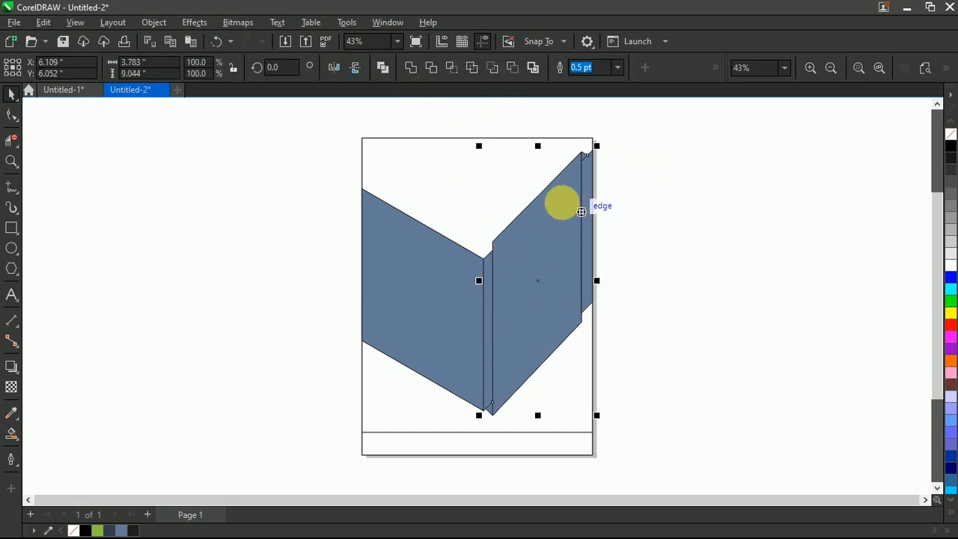
click(406, 67)
click(707, 223)
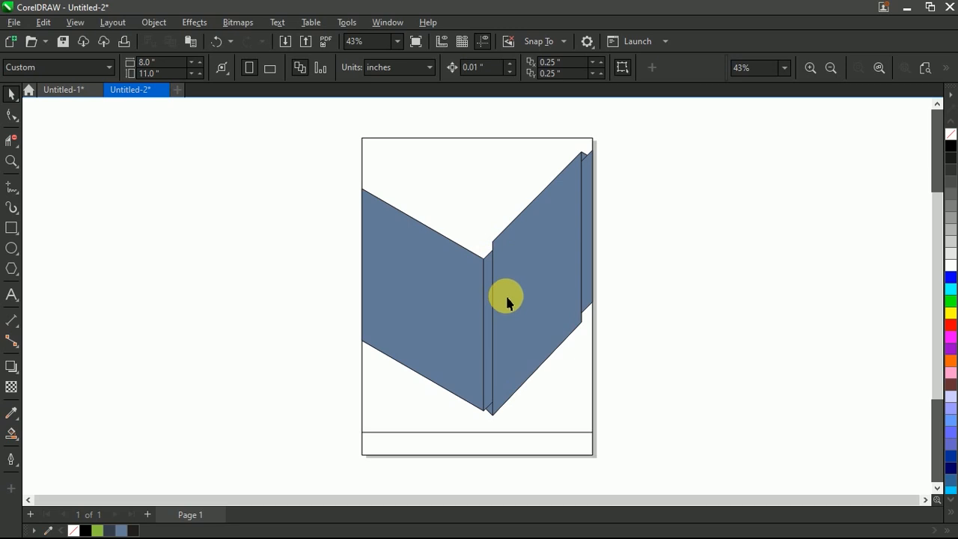
Step: Fill the welded slanted panel with the near-black colour from the document palette
click(550, 286)
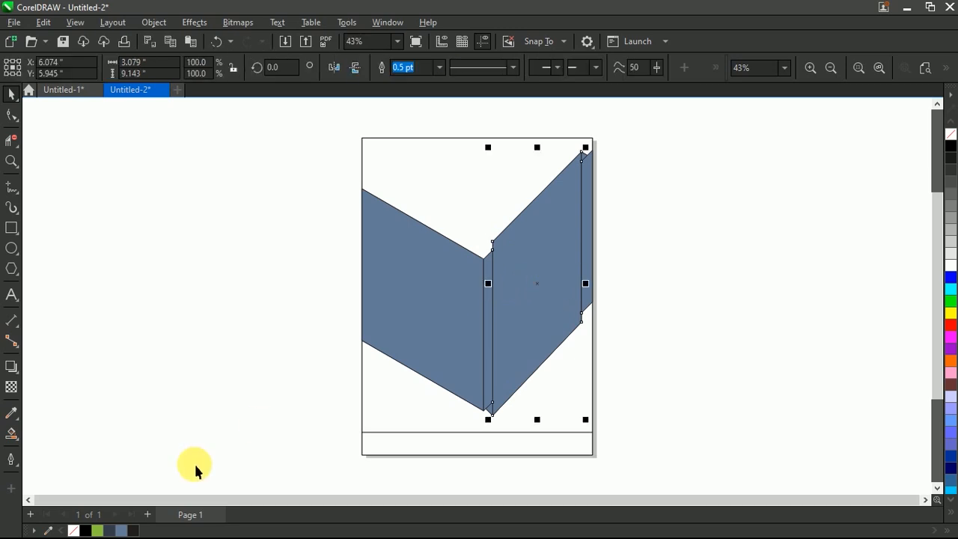
click(134, 530)
click(143, 491)
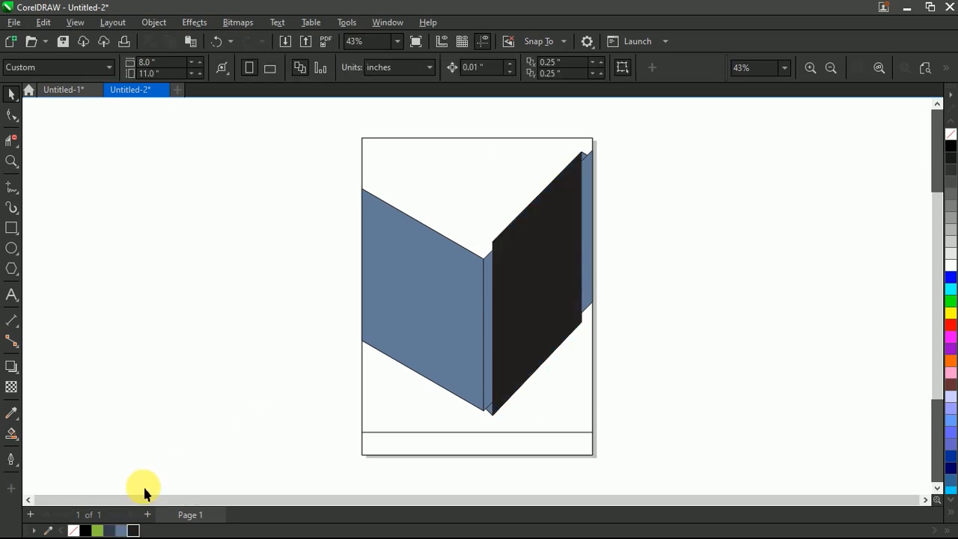
Step: Fill the two small corner pieces at the slanted panel's upper-right and lower-left ends with the same near-black
click(586, 159)
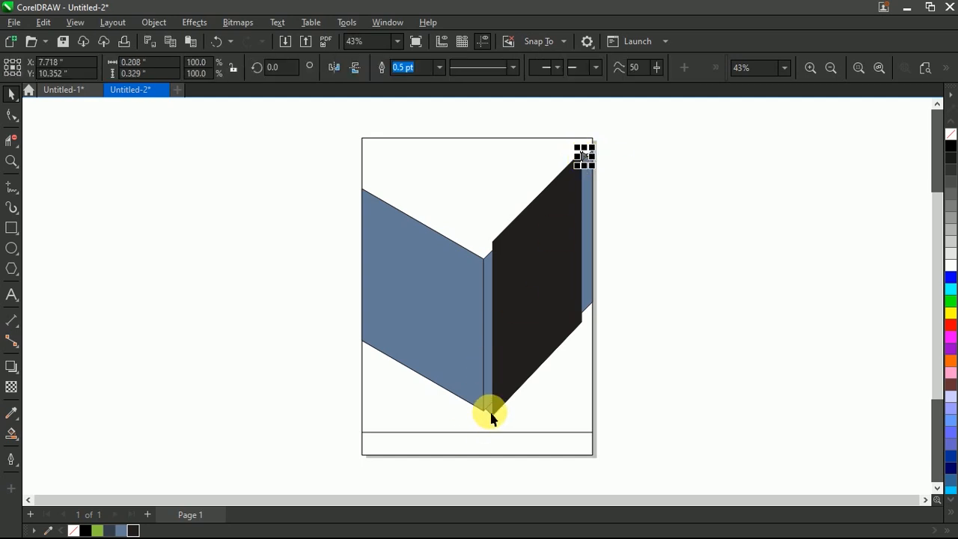
shift+click(490, 416)
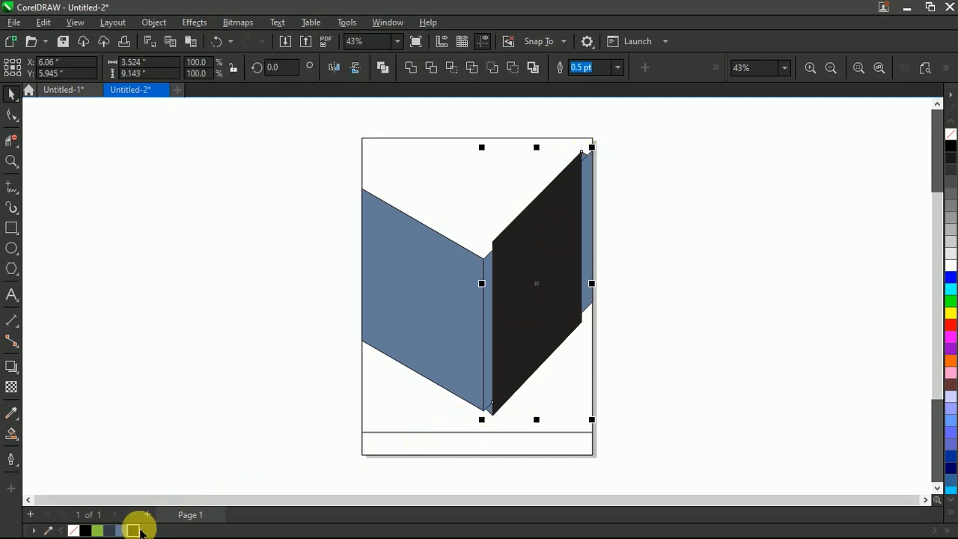
click(204, 392)
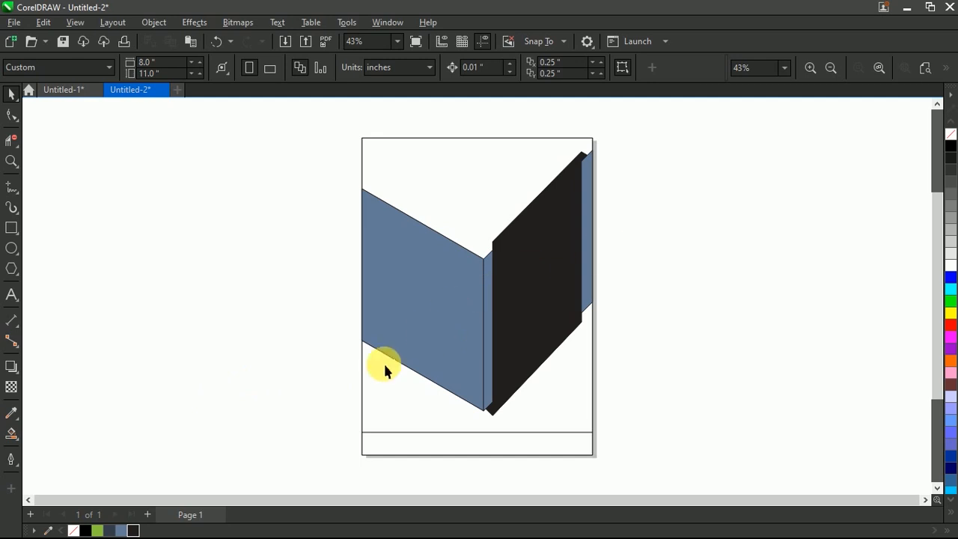
Step: Try pure black as the slanted panel's fill and restore the near-black colour
click(537, 291)
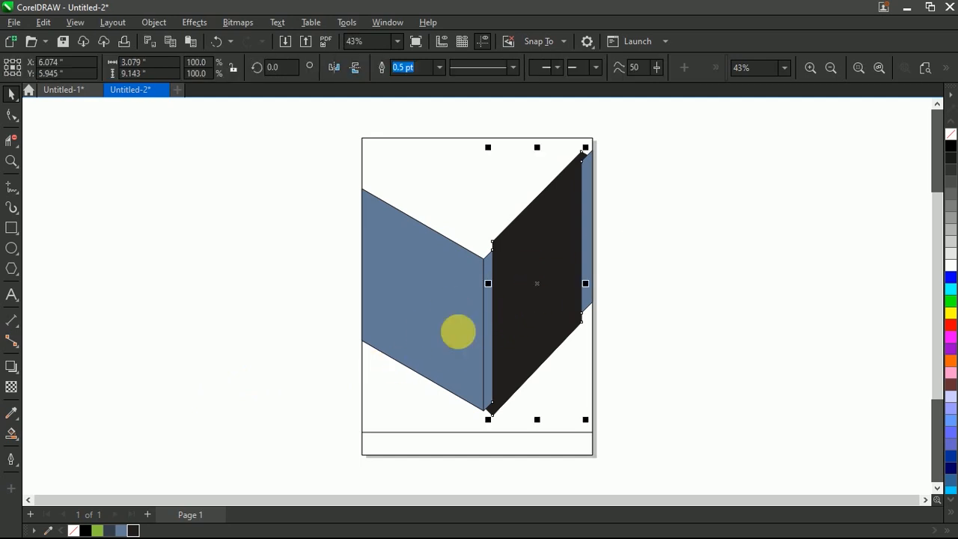
click(85, 530)
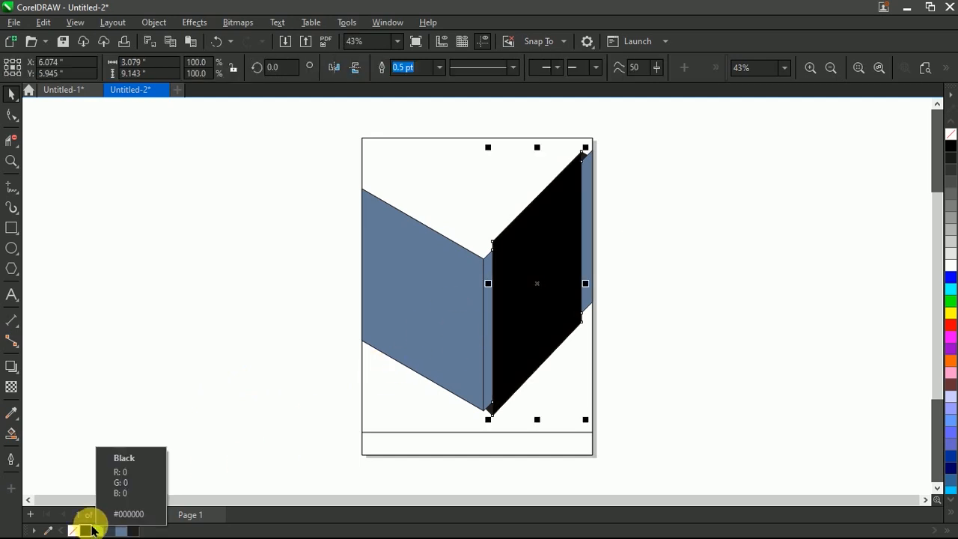
click(132, 530)
click(606, 240)
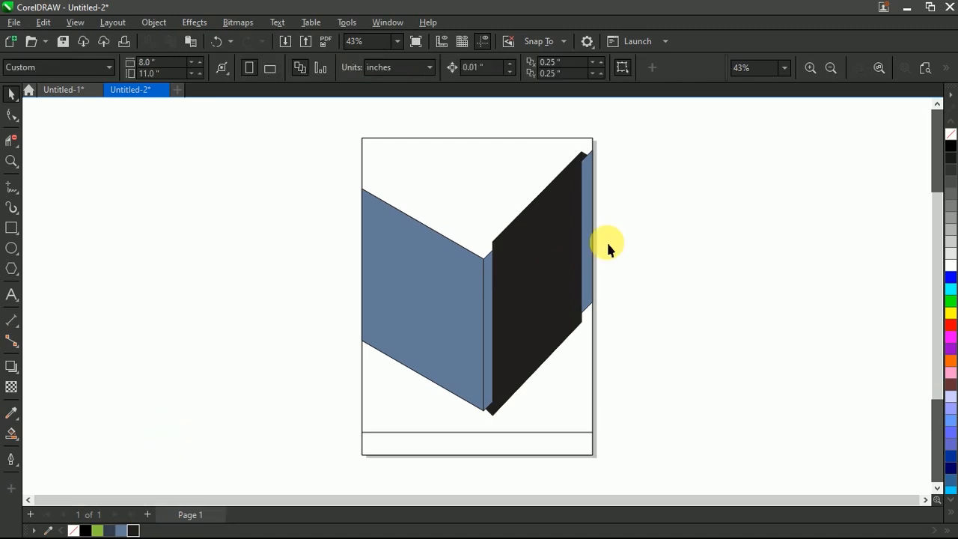
Step: Fill the welded side strips next to the slanted panel with green
click(491, 309)
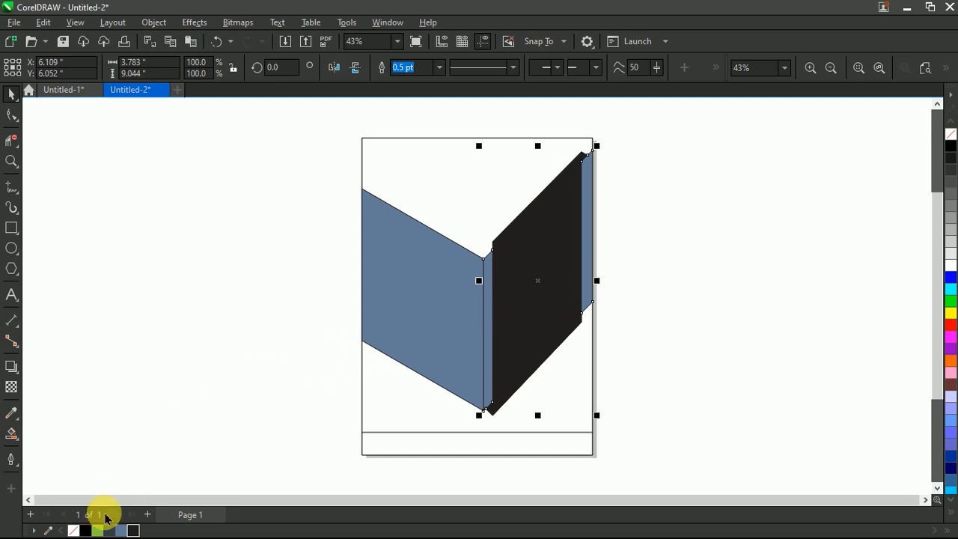
click(98, 530)
key(Escape)
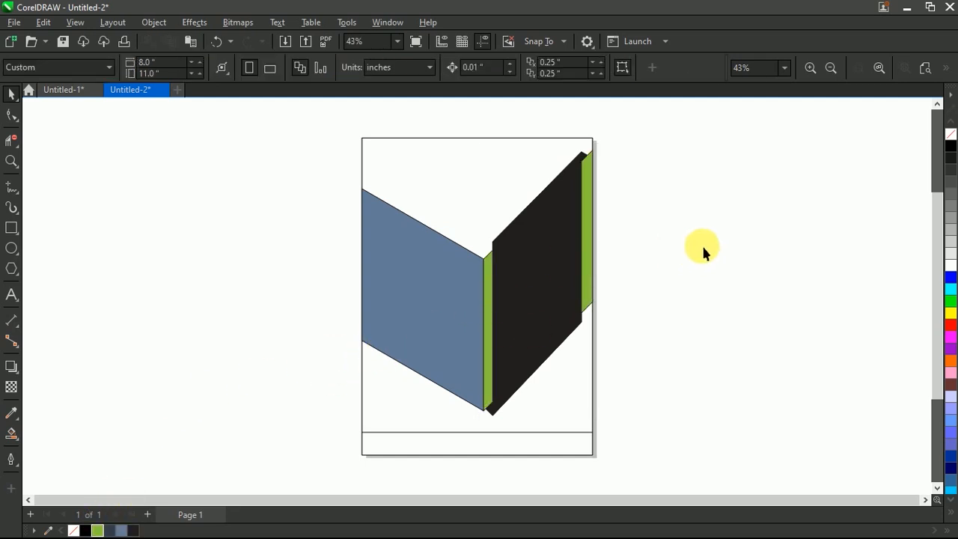
Step: Import the mumbai-skyline-skyscrapers-construction picture and place it beside the page at about 10.1 by 6.7 inches
right_click(681, 175)
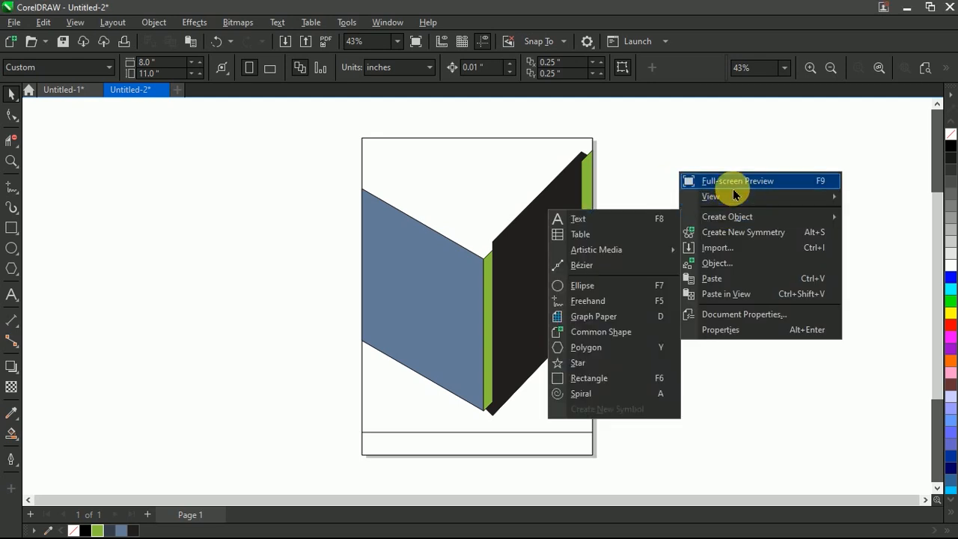
click(711, 249)
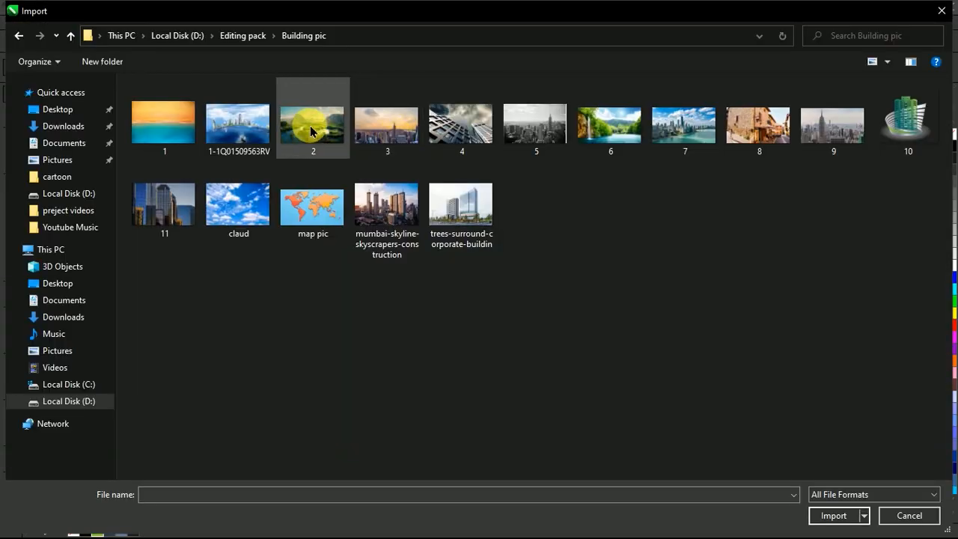
double_click(370, 196)
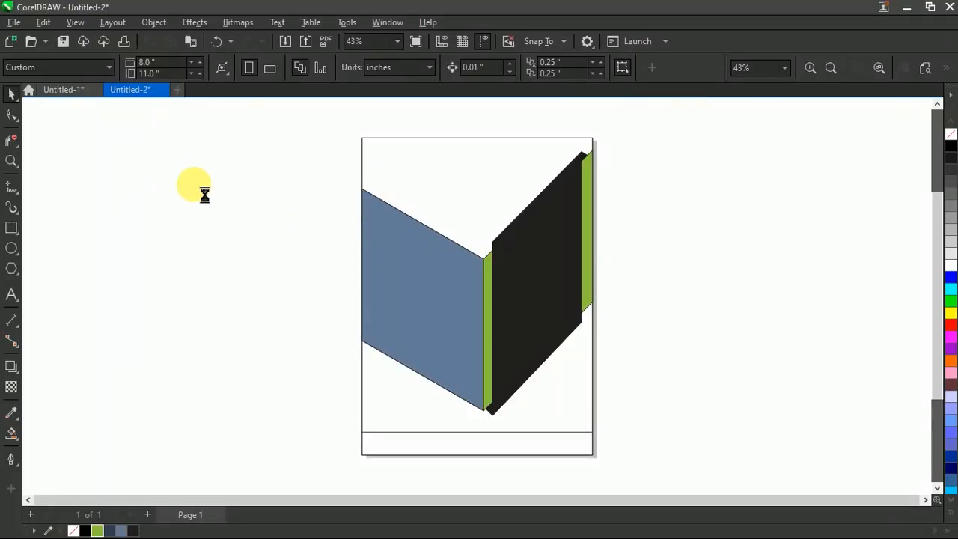
drag(196, 184, 526, 377)
Step: PowerClip the skyline picture inside the left blue panel and enlarge it within the frame to about 11.7 by 7.8 inches
drag(347, 295, 448, 287)
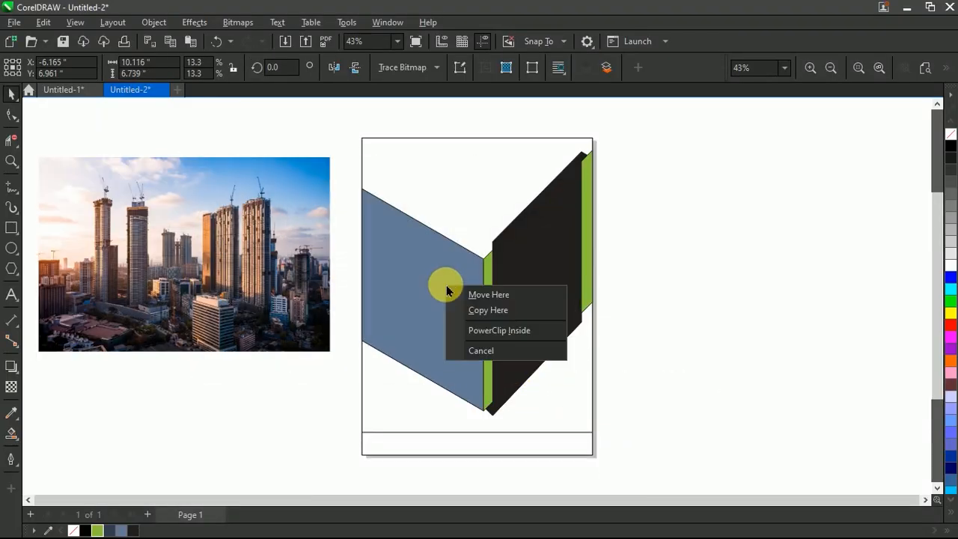
click(500, 330)
click(60, 124)
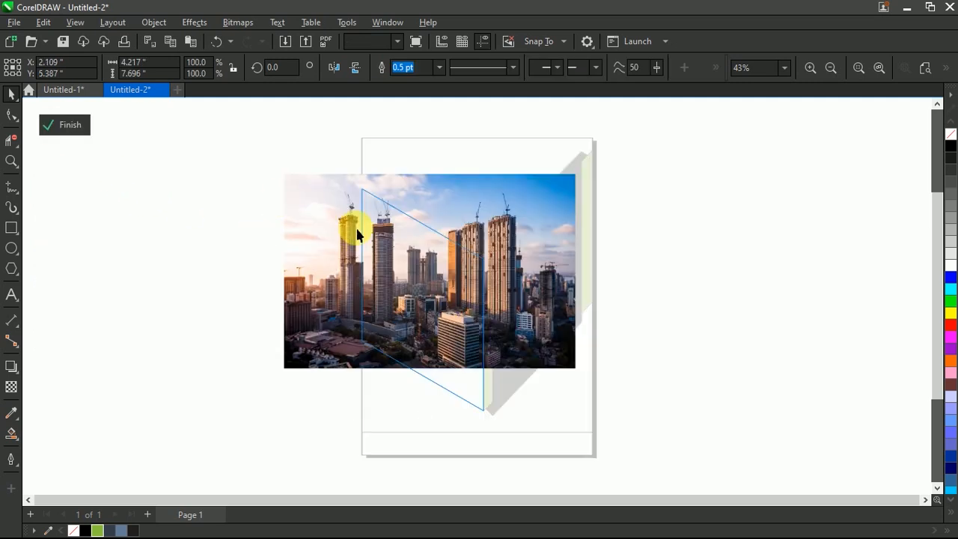
click(425, 275)
drag(426, 275, 433, 282)
drag(598, 391, 636, 433)
drag(582, 392, 588, 392)
key(Escape)
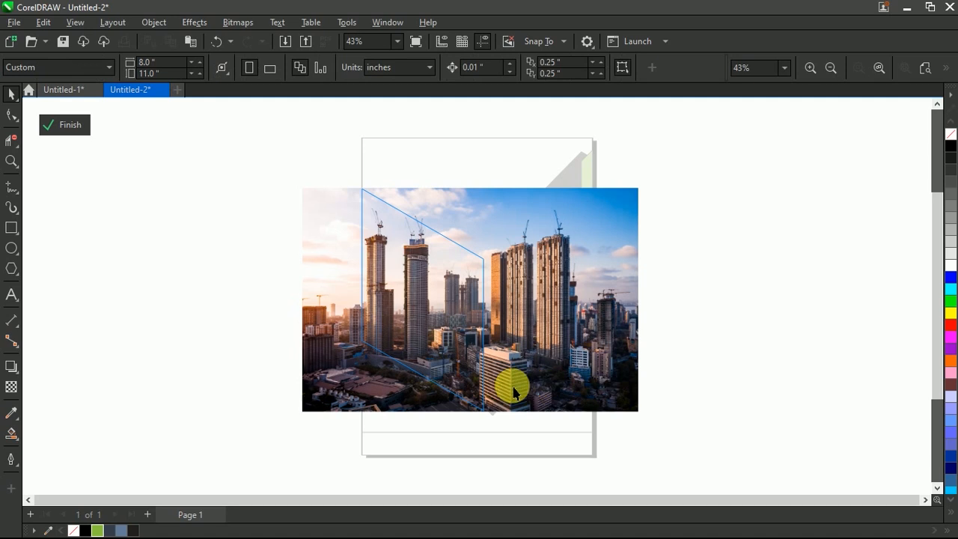
Step: Shift the clipped picture left so its right-hand towers fill the panel, and finish editing the PowerClip
click(594, 350)
drag(594, 350, 490, 350)
key(Escape)
click(489, 342)
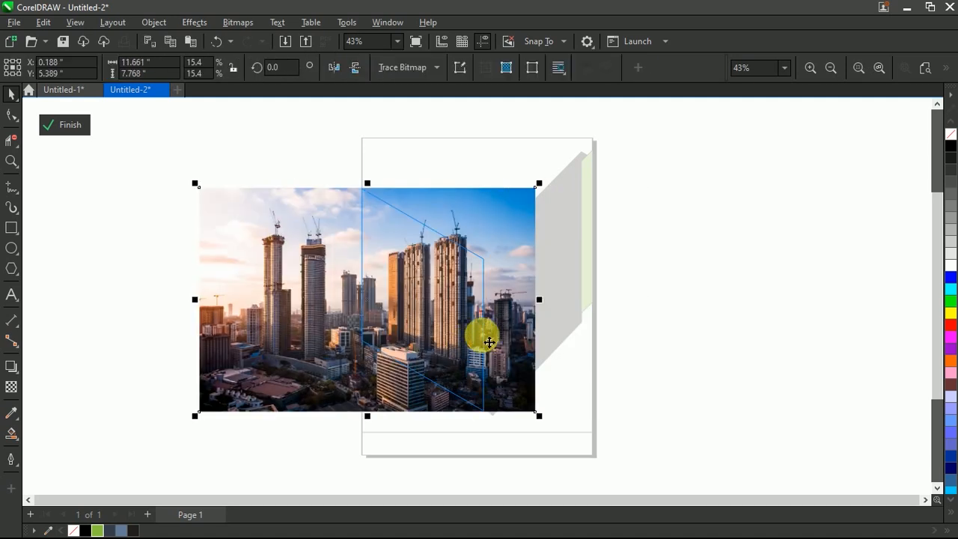
drag(494, 342, 457, 343)
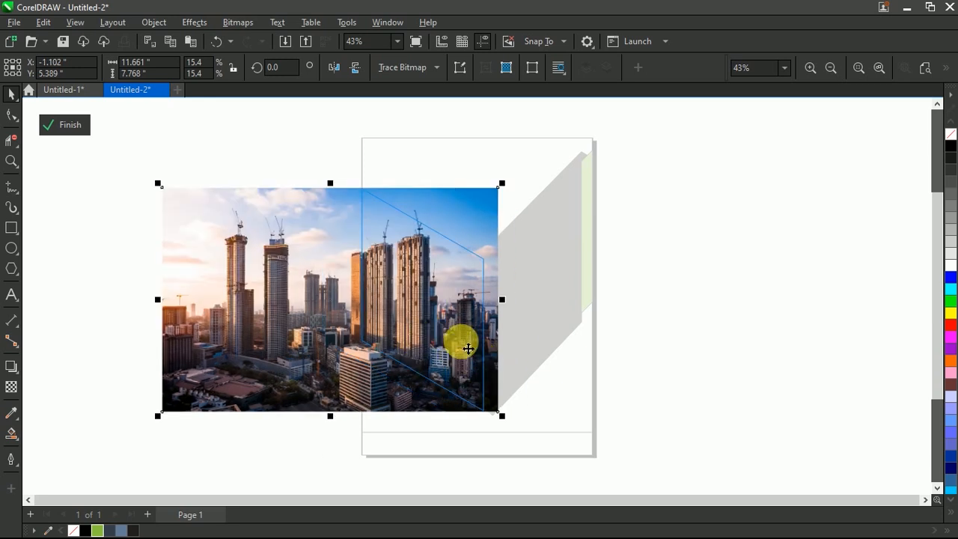
click(64, 124)
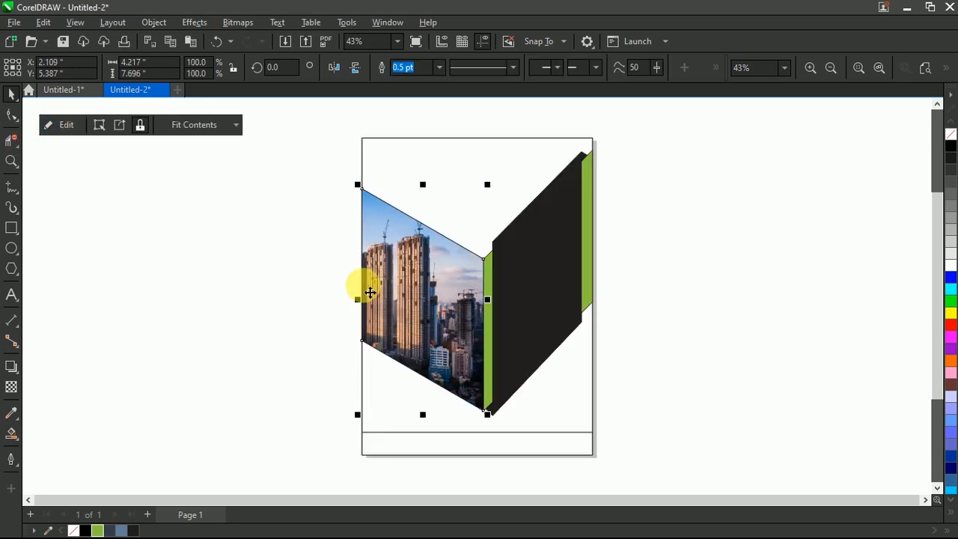
click(414, 175)
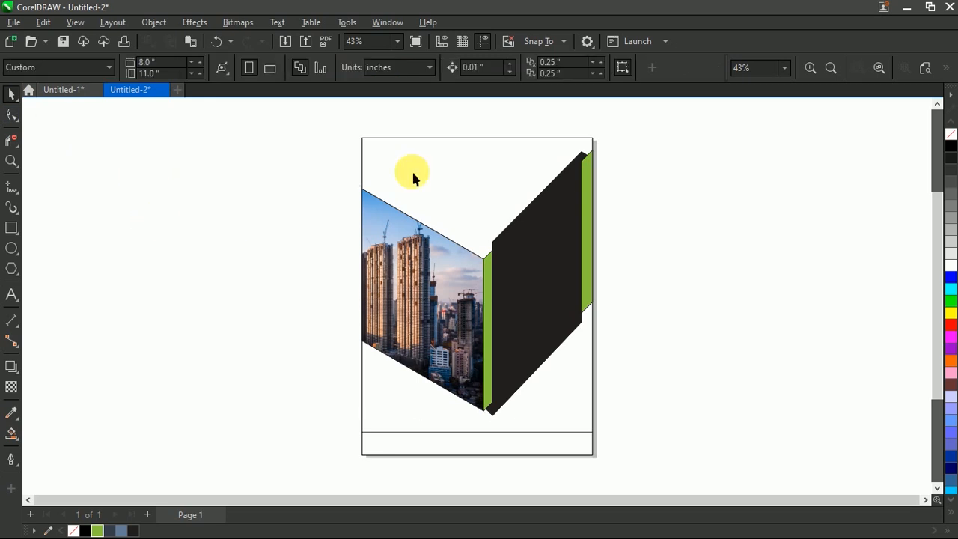
Step: Fill the 8 by 11 inch page rectangle with white
click(489, 137)
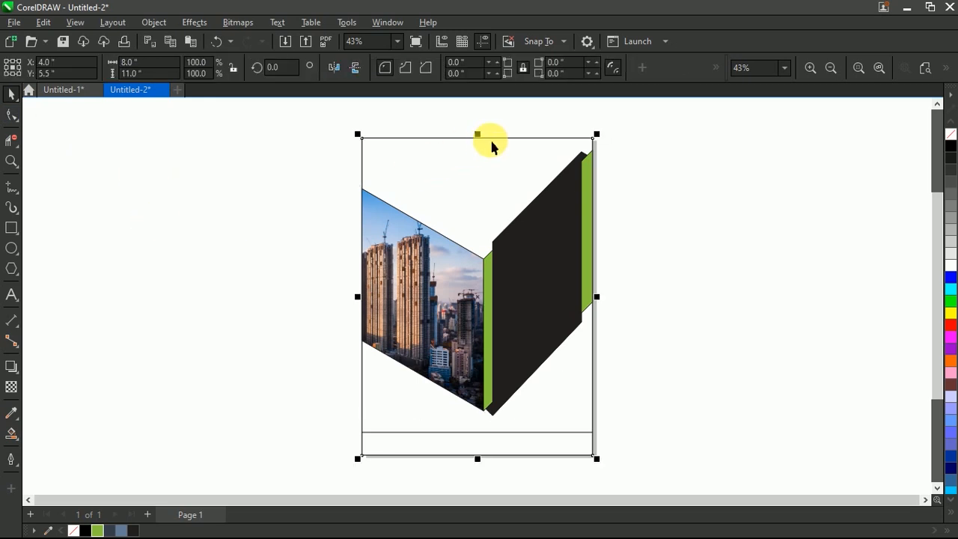
click(950, 265)
scroll(708, 306, down, 2)
click(708, 305)
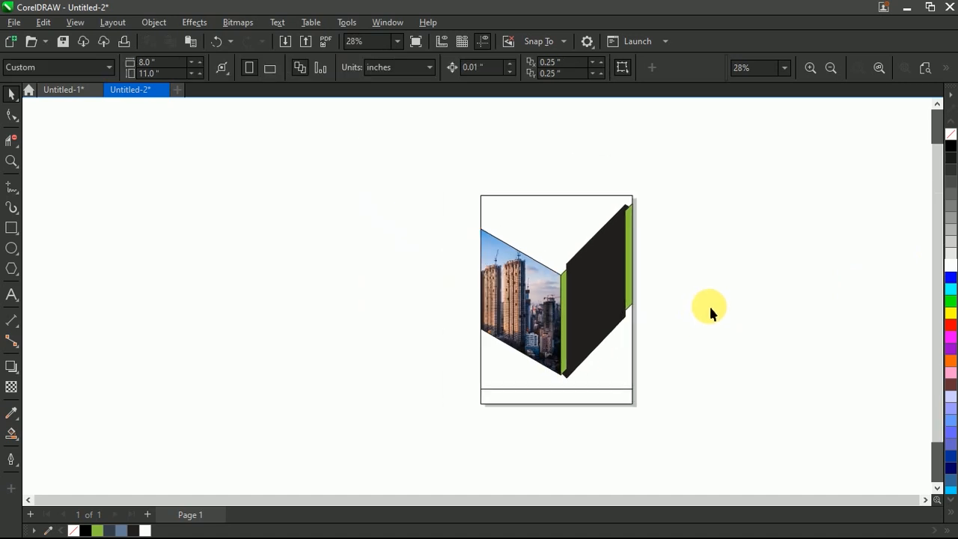
Step: Smart Fill the full-width band along the page's bottom edge with slate blue
click(11, 434)
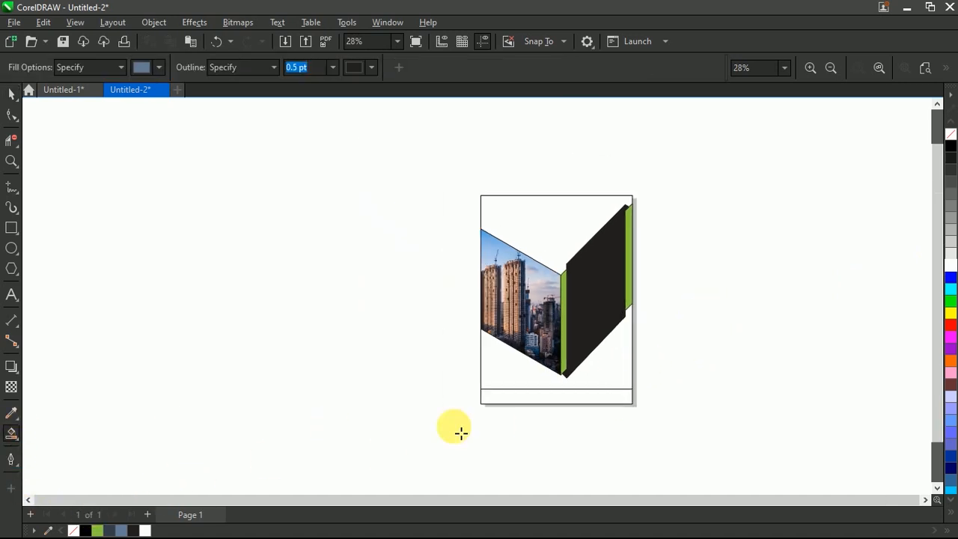
click(506, 402)
key(space)
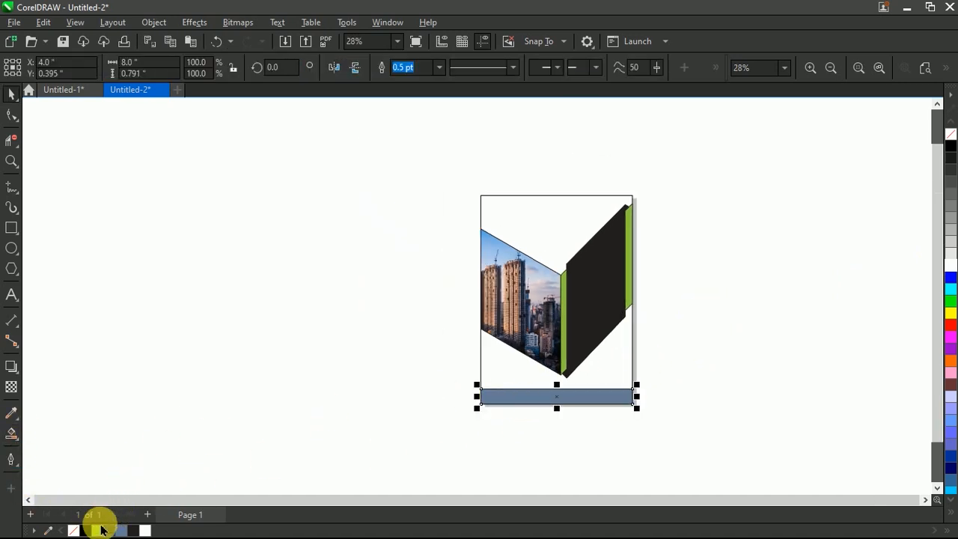
Step: Recolour the band along the page's bottom edge green and remove the outlines from all objects of the cover layout
click(97, 530)
drag(794, 155, 425, 434)
right_click(952, 136)
click(915, 128)
click(925, 68)
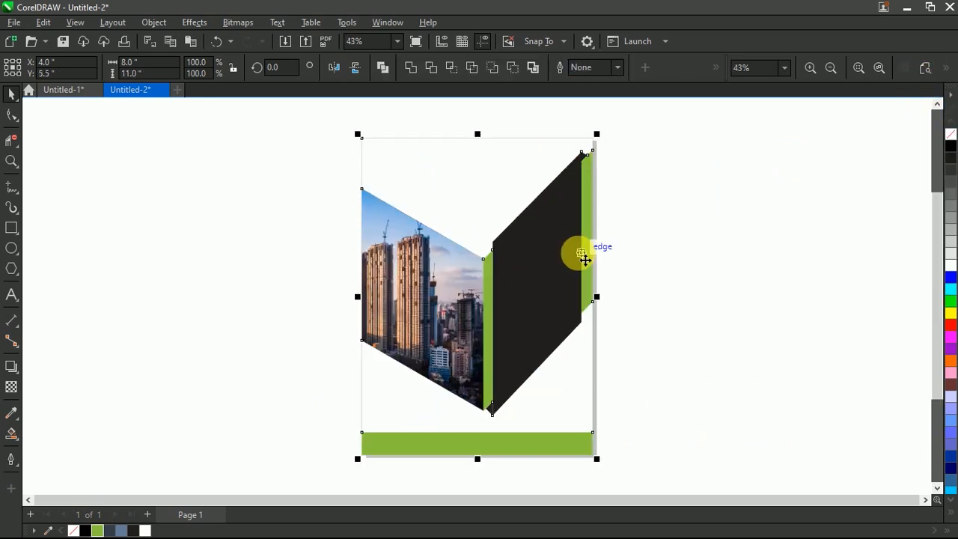
Step: Group all the objects of the cover layout
click(612, 217)
scroll(599, 218, down, 2)
click(552, 329)
right_click(543, 313)
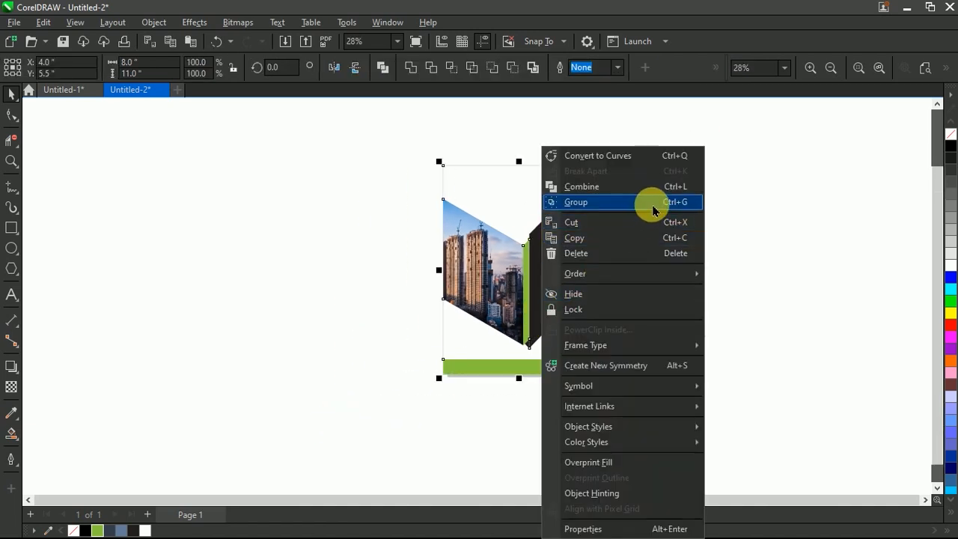
click(652, 204)
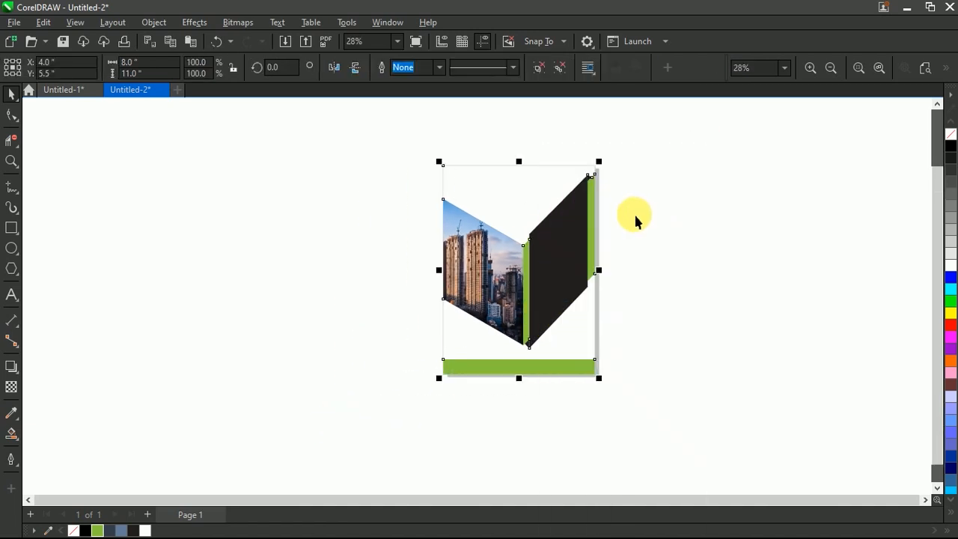
Step: Add a black drop shadow around the grouped cover with opacity 30 and feathering 15, and deselect the group
click(11, 366)
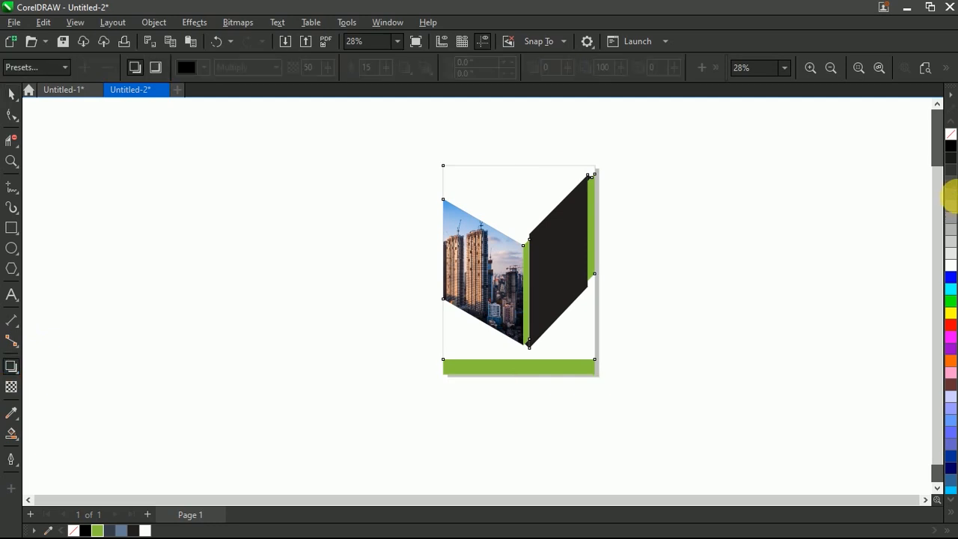
drag(504, 297, 594, 270)
drag(327, 73, 319, 75)
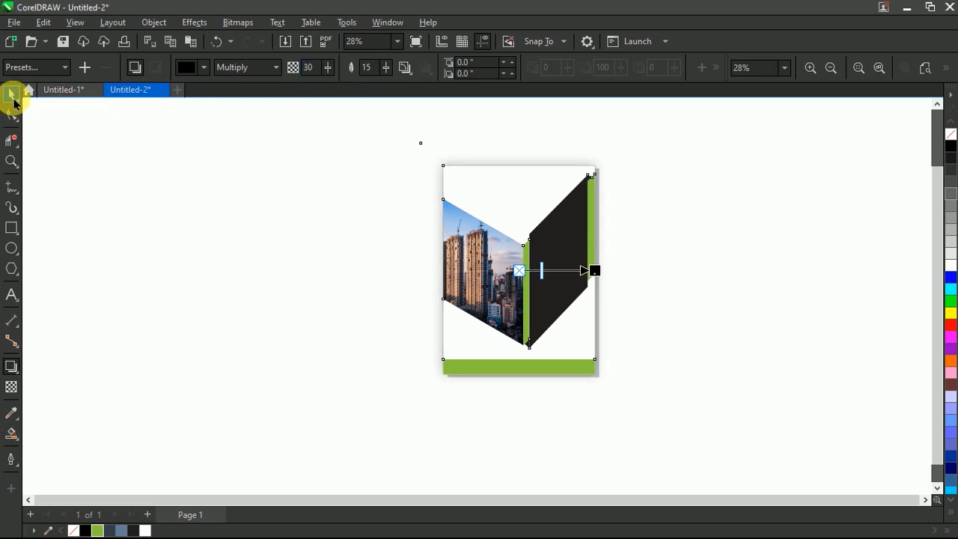
click(11, 94)
click(747, 154)
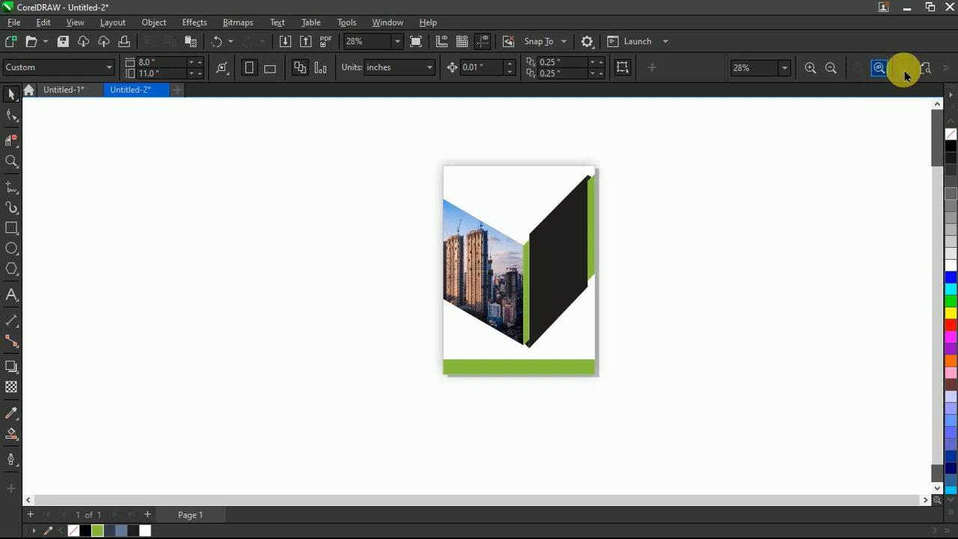
Step: Fit the page in the view and examine the whole cover layout in a full-screen preview
click(928, 69)
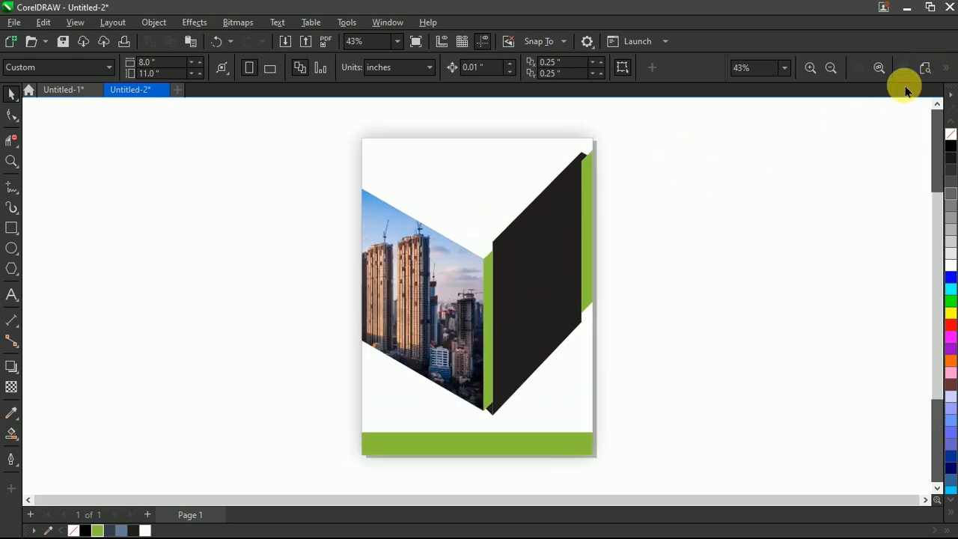
click(878, 68)
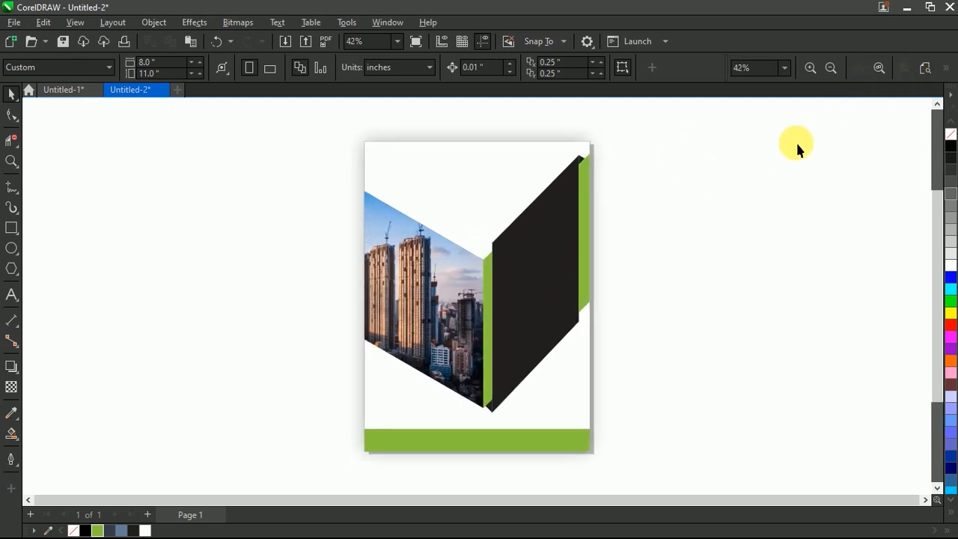
click(932, 69)
right_click(667, 153)
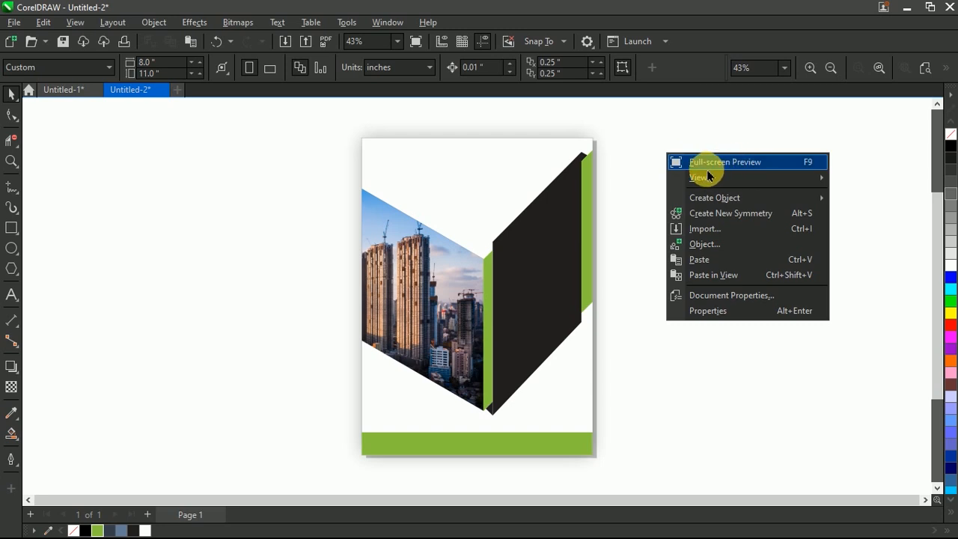
click(707, 163)
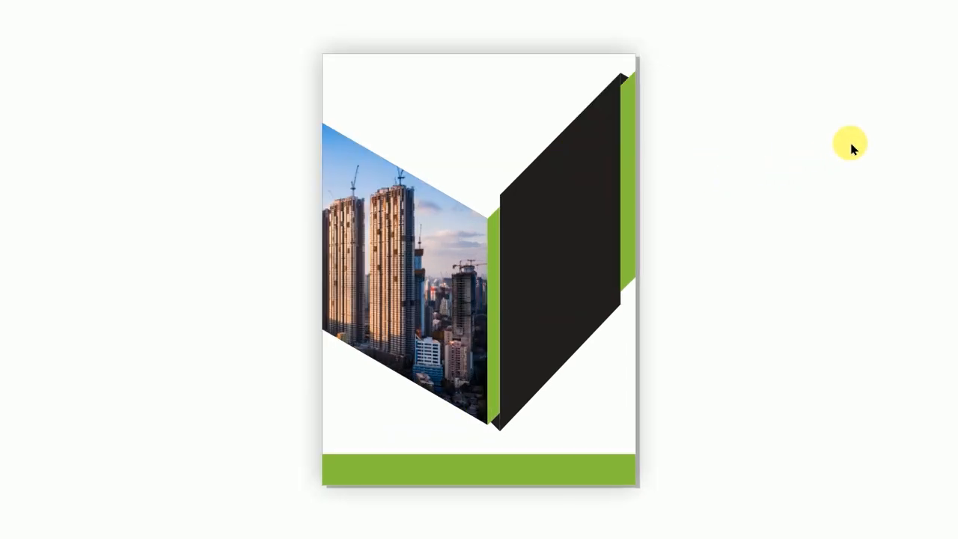